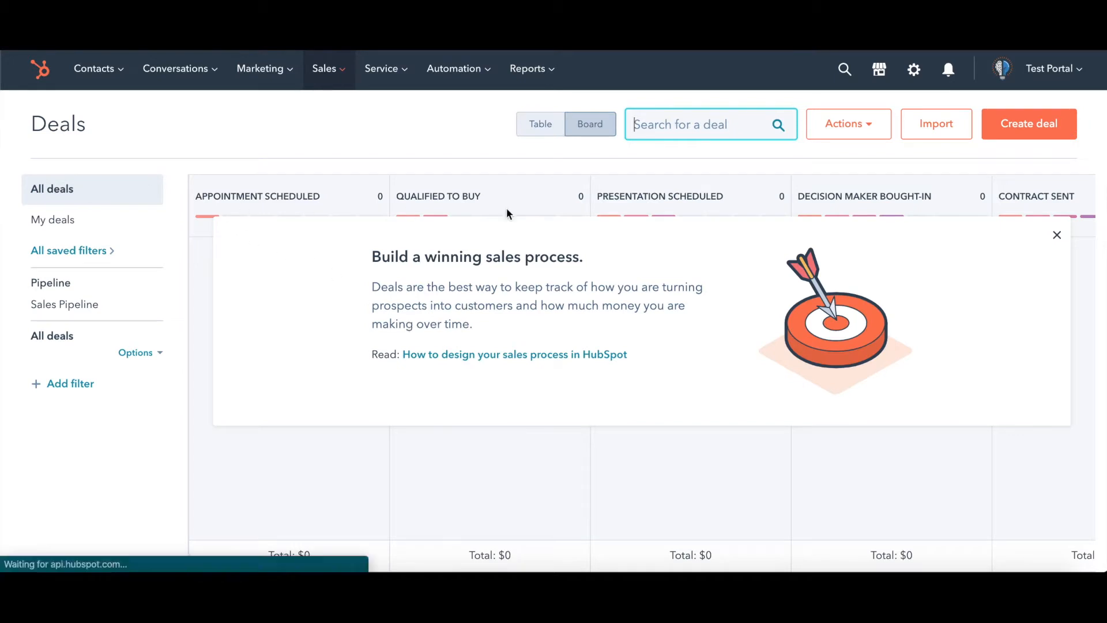
Step: Dismiss the sales process banner and open the deal settings with the pipeline configuration
click(1055, 235)
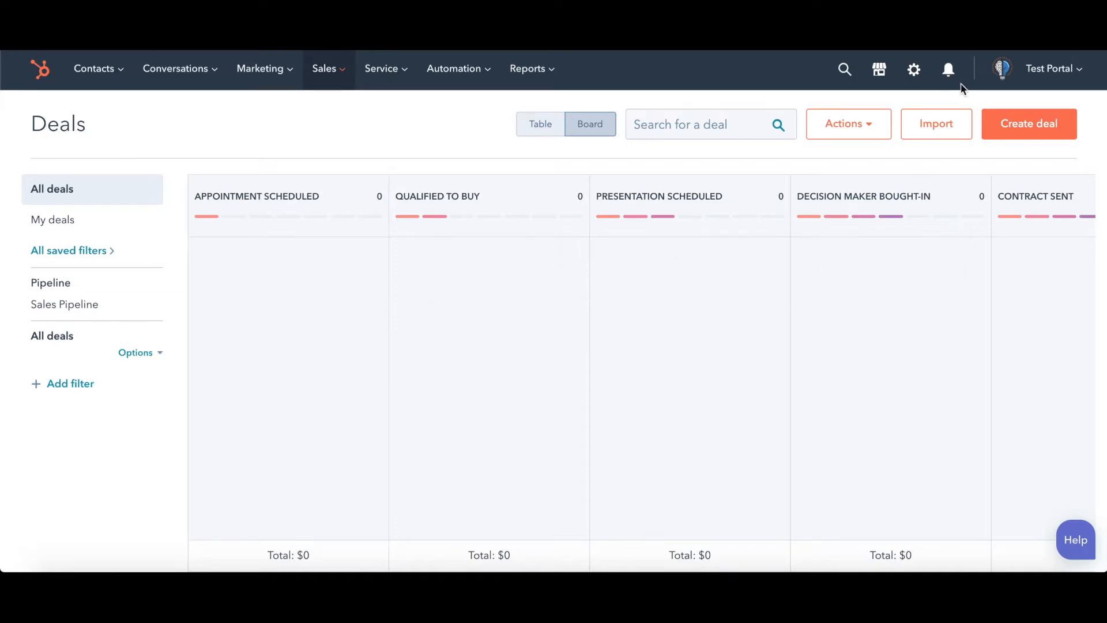
click(914, 69)
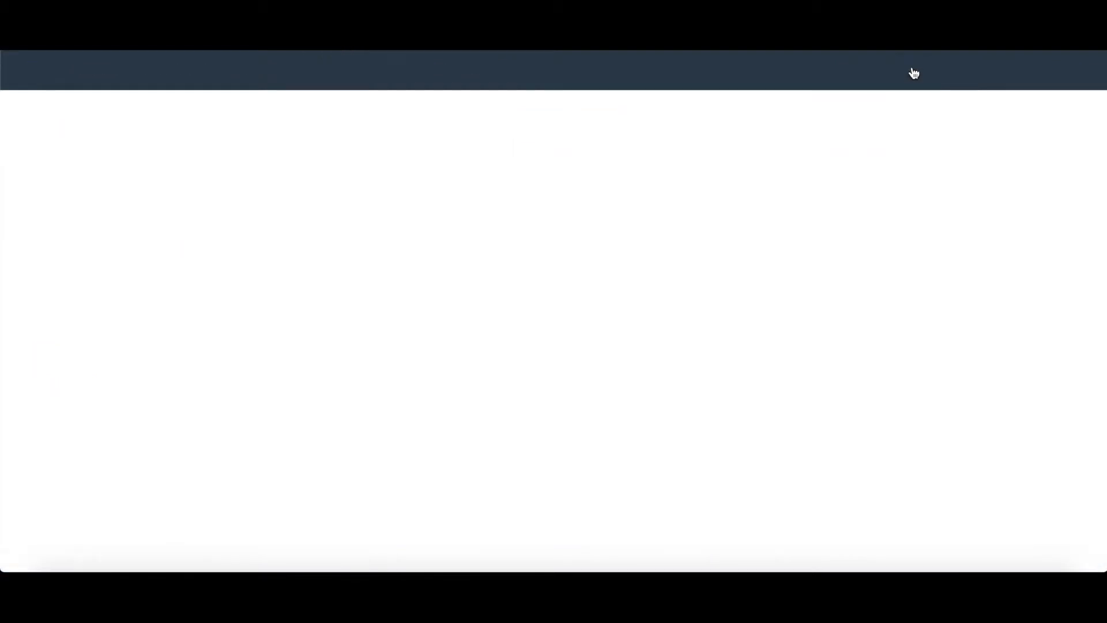
scroll(127, 438, down, 7)
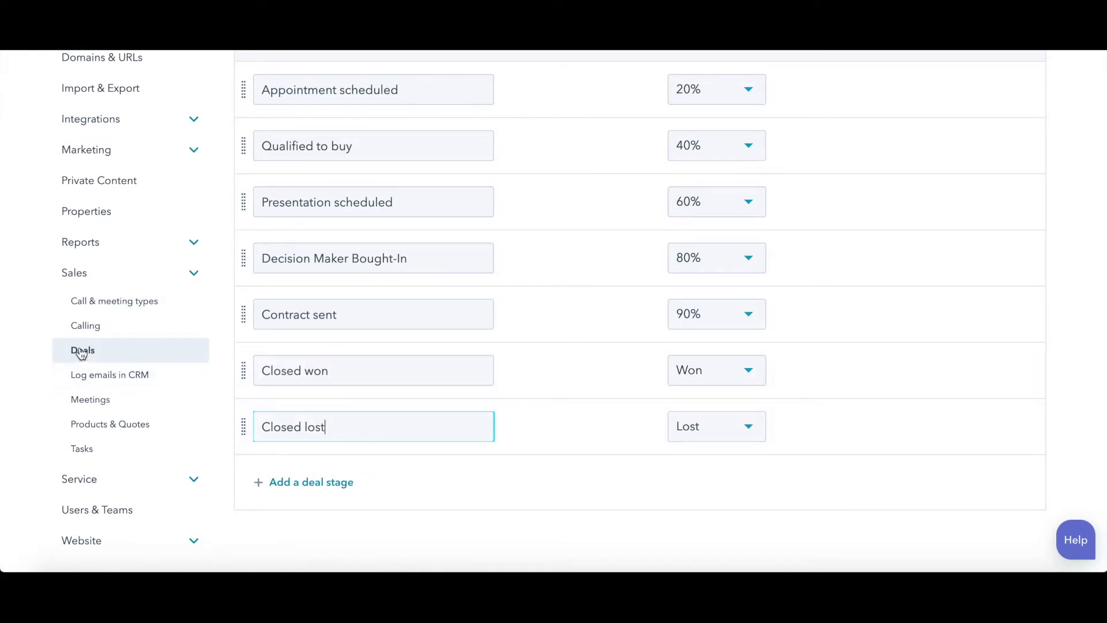
scroll(578, 434, up, 6)
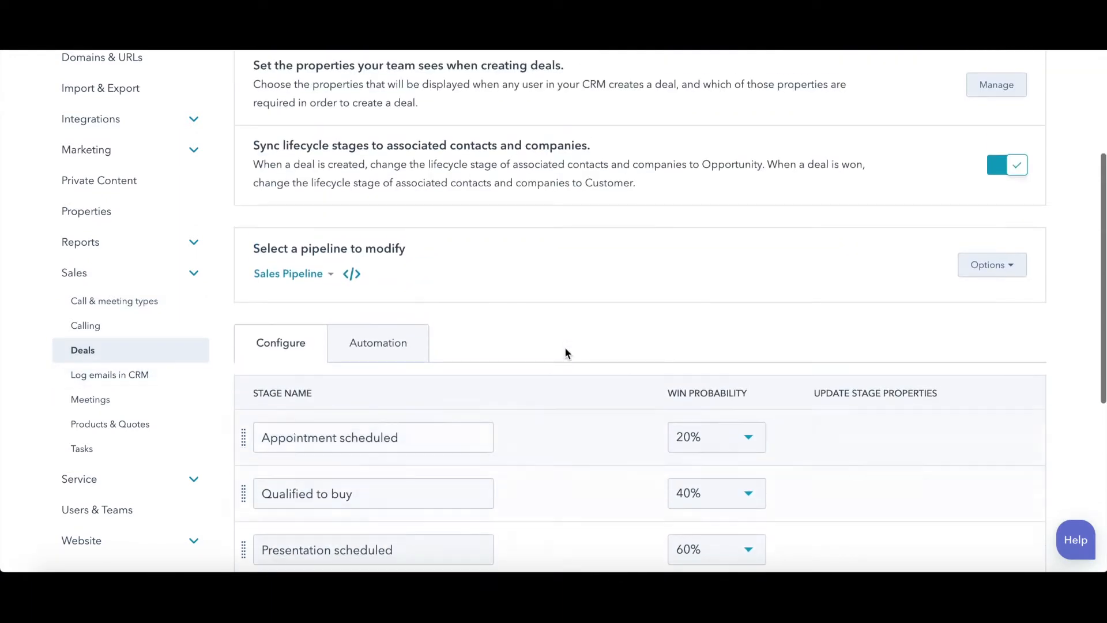
scroll(513, 250, up, 3)
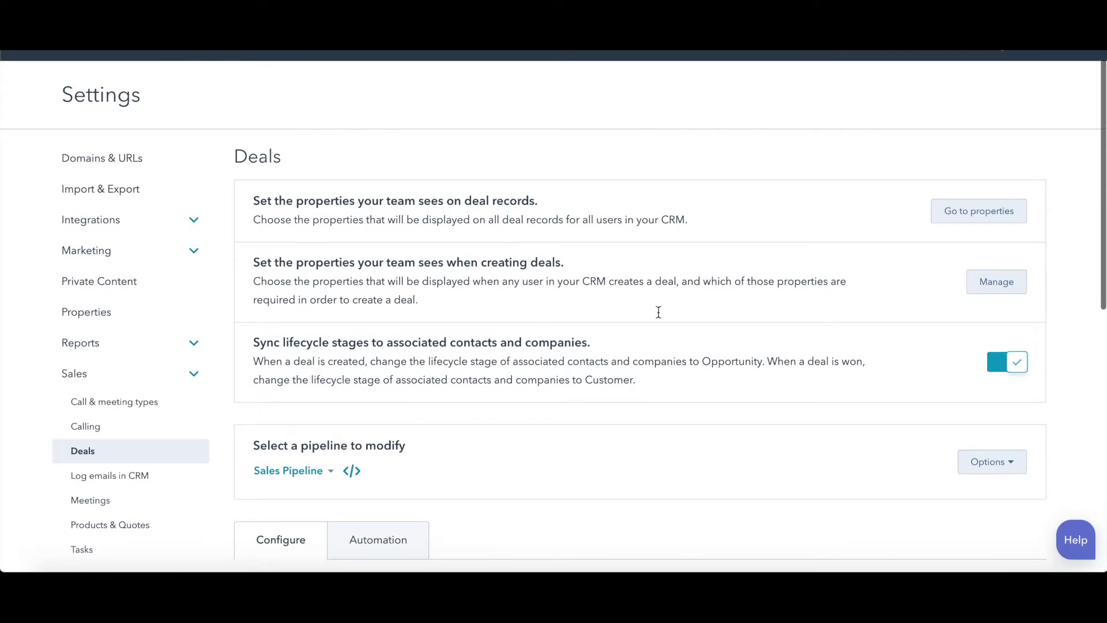
scroll(563, 402, down, 4)
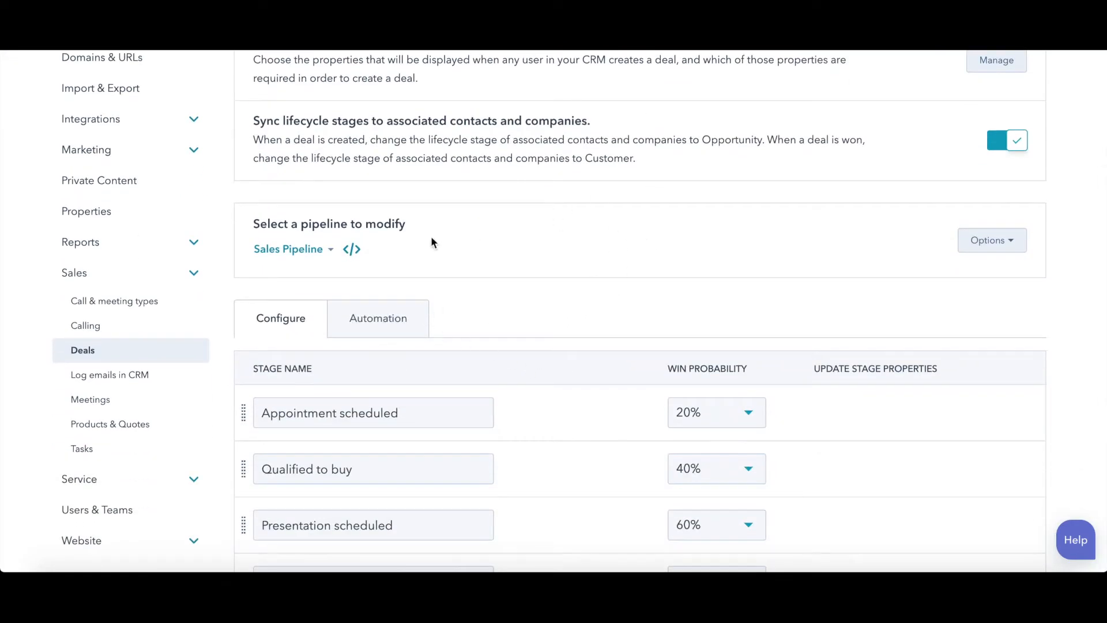
Step: Look at which pipelines can be selected and which management options exist for the Sales Pipeline
click(326, 250)
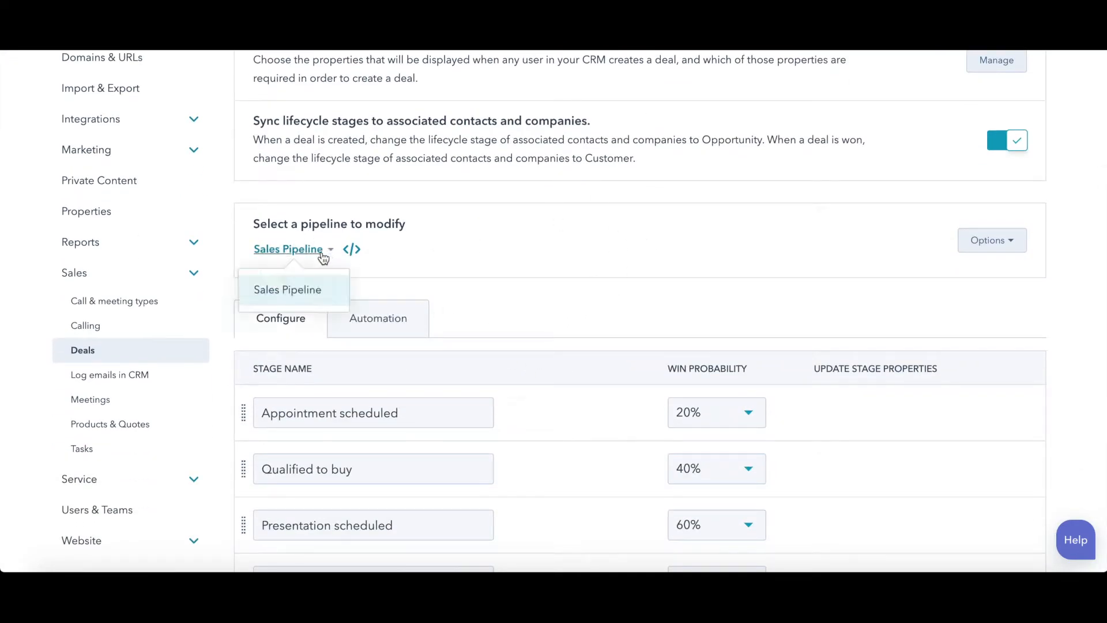
click(984, 247)
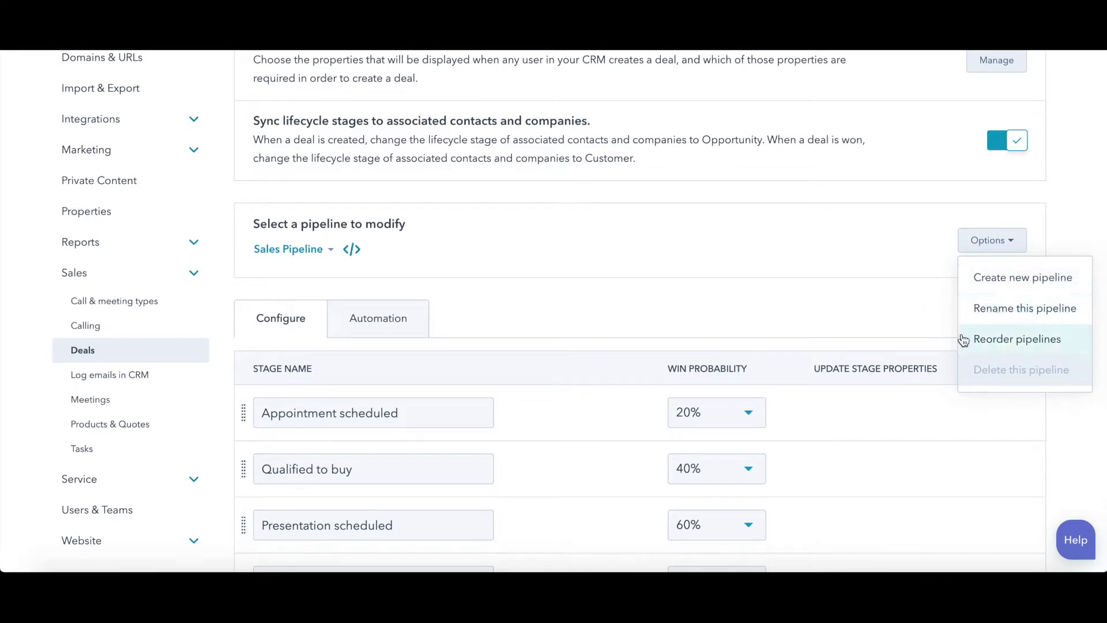
click(633, 290)
Step: Rename the Appointment scheduled stage as "Target prospect" and set its win probability to 10%
scroll(632, 289, down, 5)
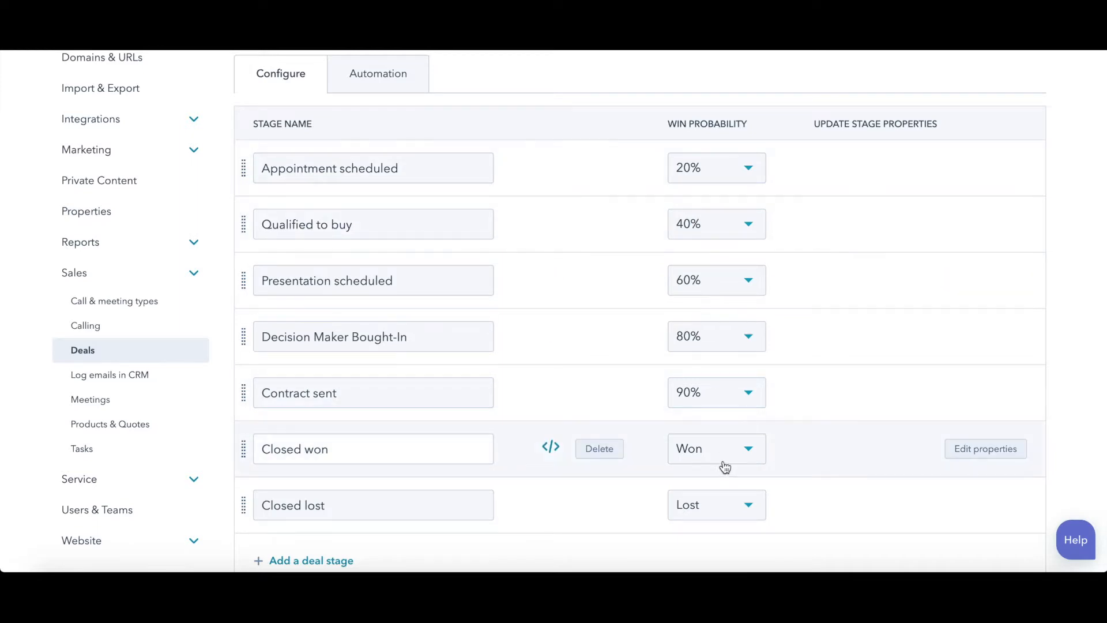
click(434, 169)
triple_click(434, 169)
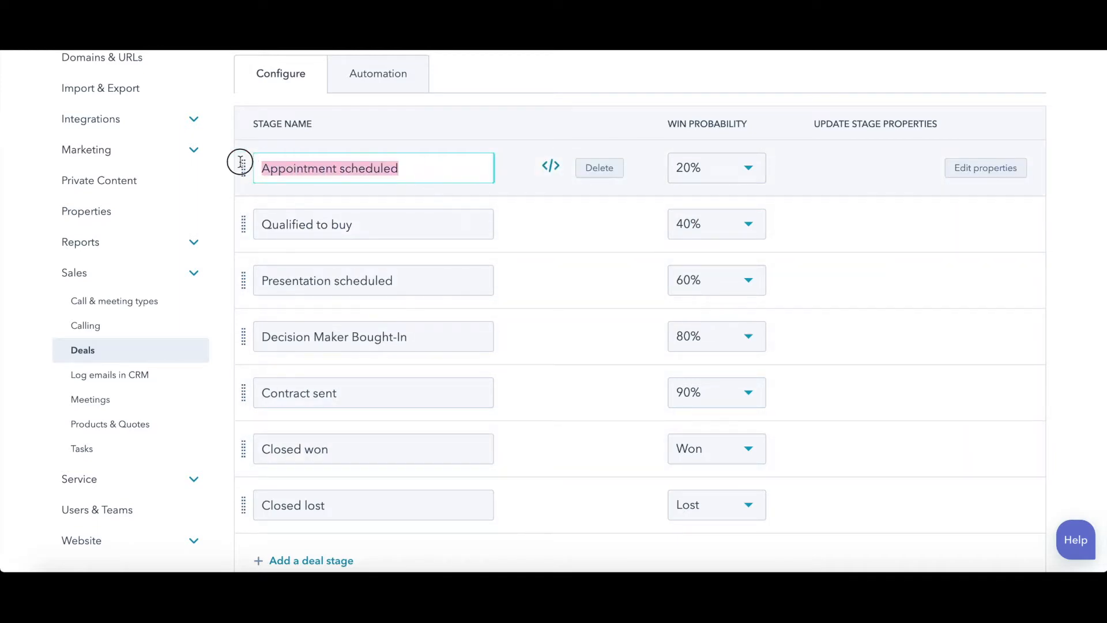
key(BackSpace)
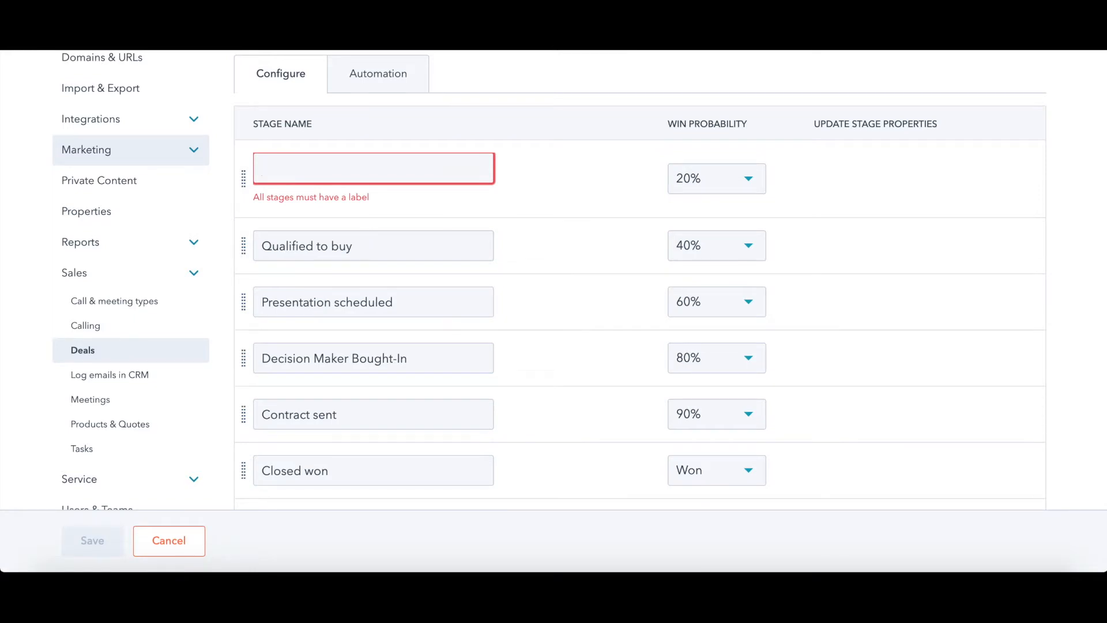
text(Target pr)
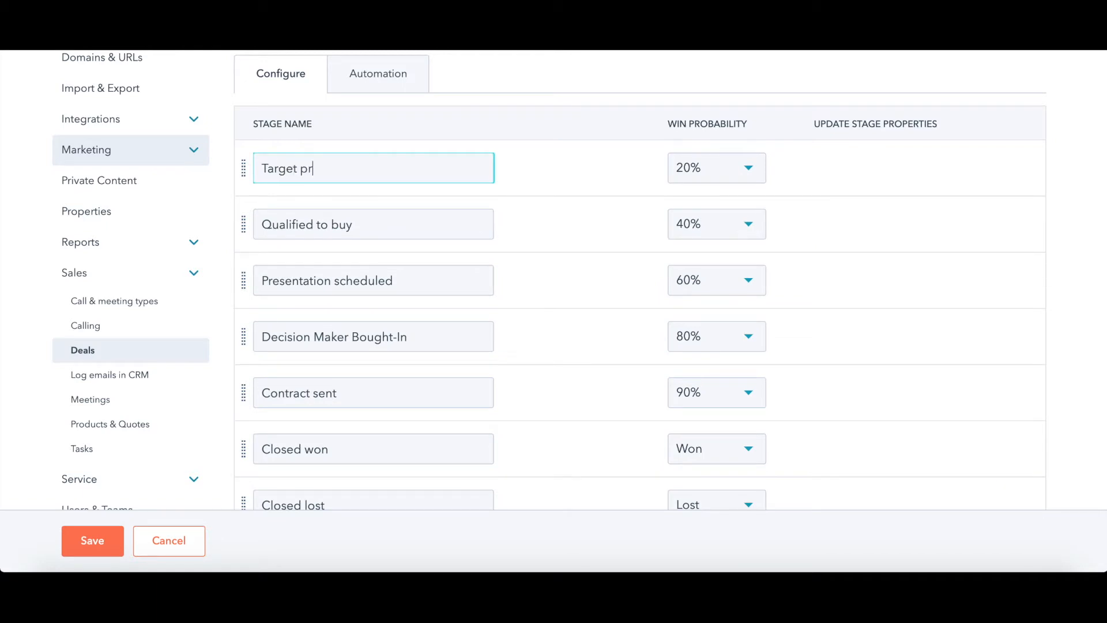
text(ospect)
click(696, 167)
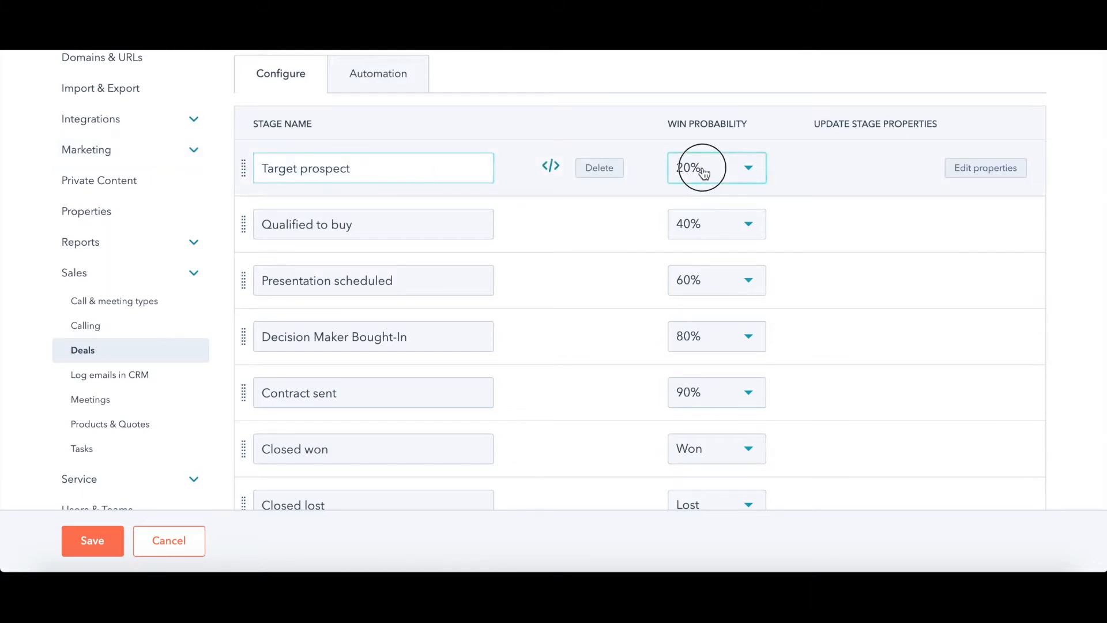
click(718, 247)
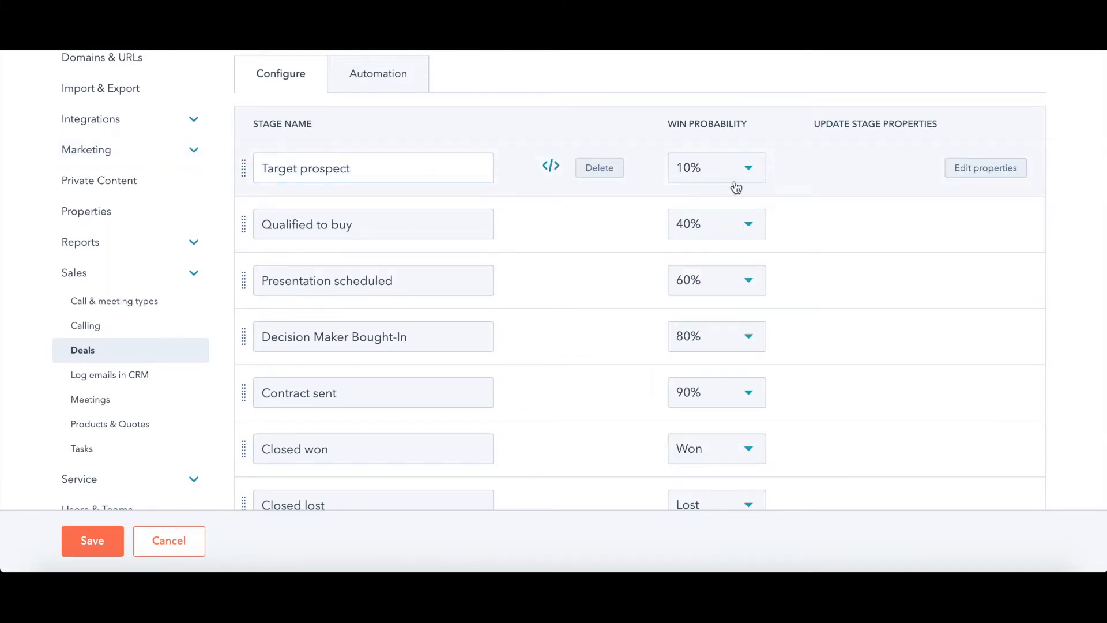
Step: Rename the Qualified to buy stage as "Made contact" and set its win probability to 20%
drag(382, 225, 225, 223)
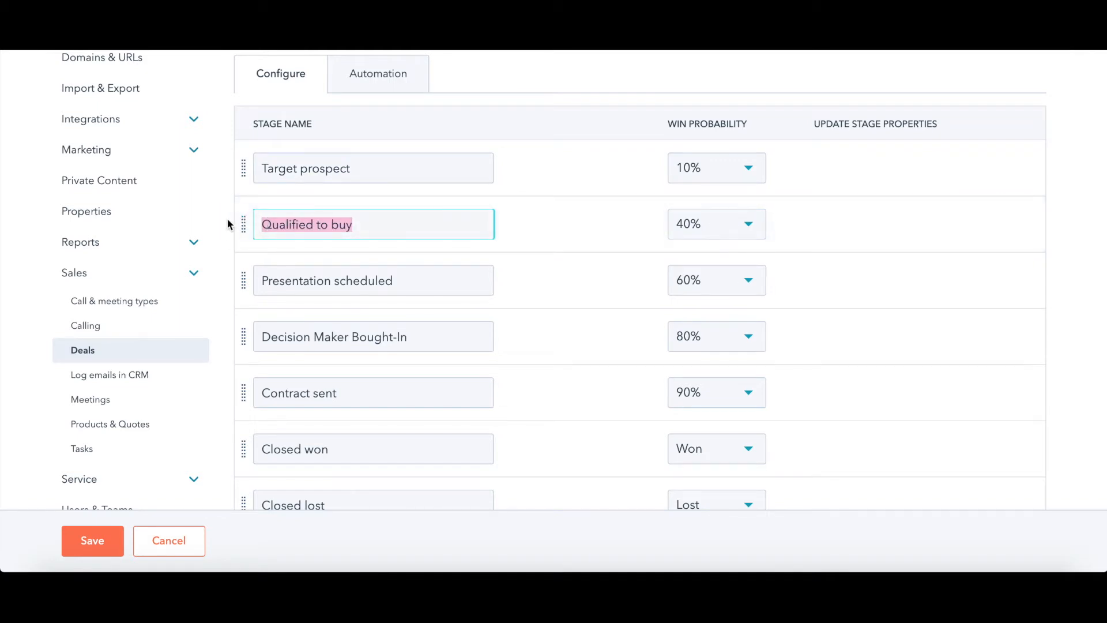
text(Int)
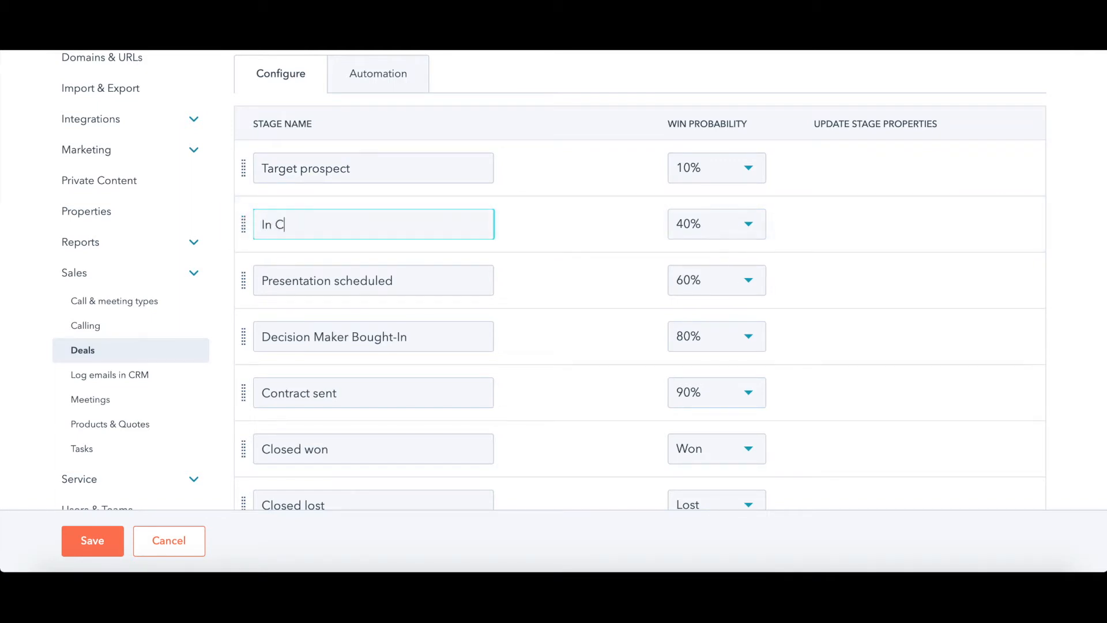
text(Contac)
key(BackSpace)
key(BackSpace)
key(BackSpace)
key(BackSpace)
key(BackSpace)
key(BackSpace)
key(BackSpace)
key(BackSpace)
key(BackSpace)
text(Made contact)
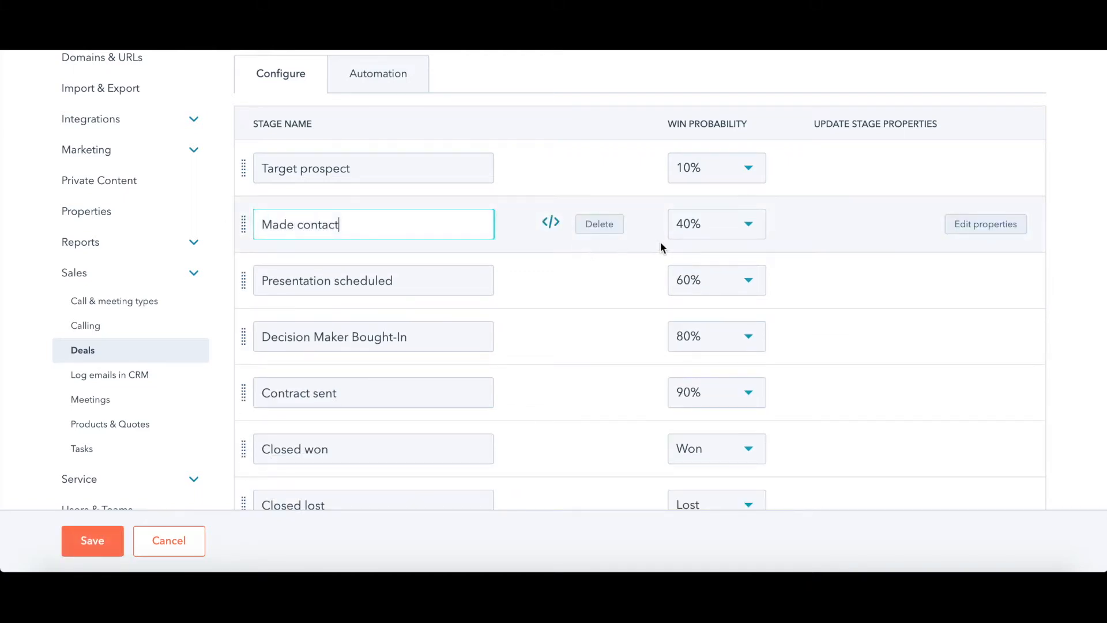
click(711, 225)
scroll(740, 332, up, 2)
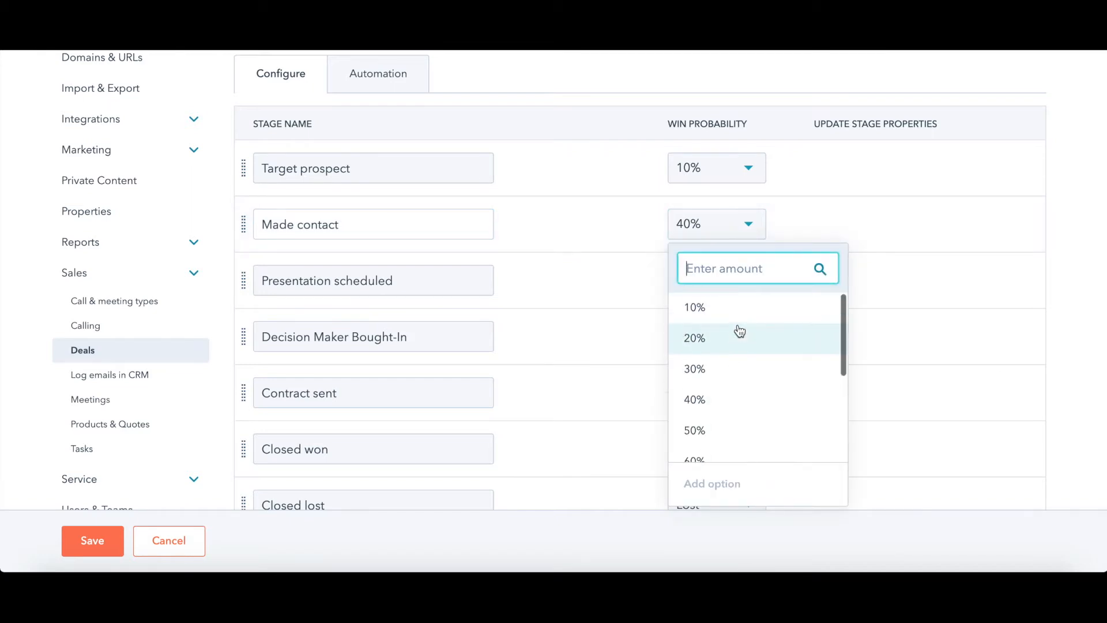
click(736, 330)
Step: Delete the Presentation scheduled stage from the Sales Pipeline
scroll(610, 289, down, 1)
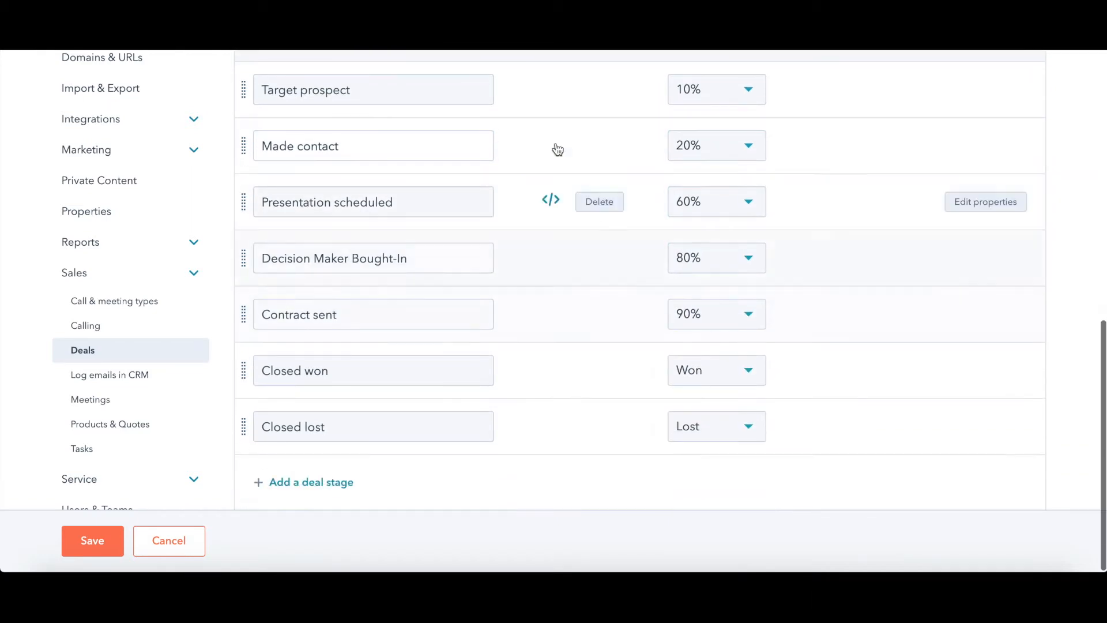
click(603, 208)
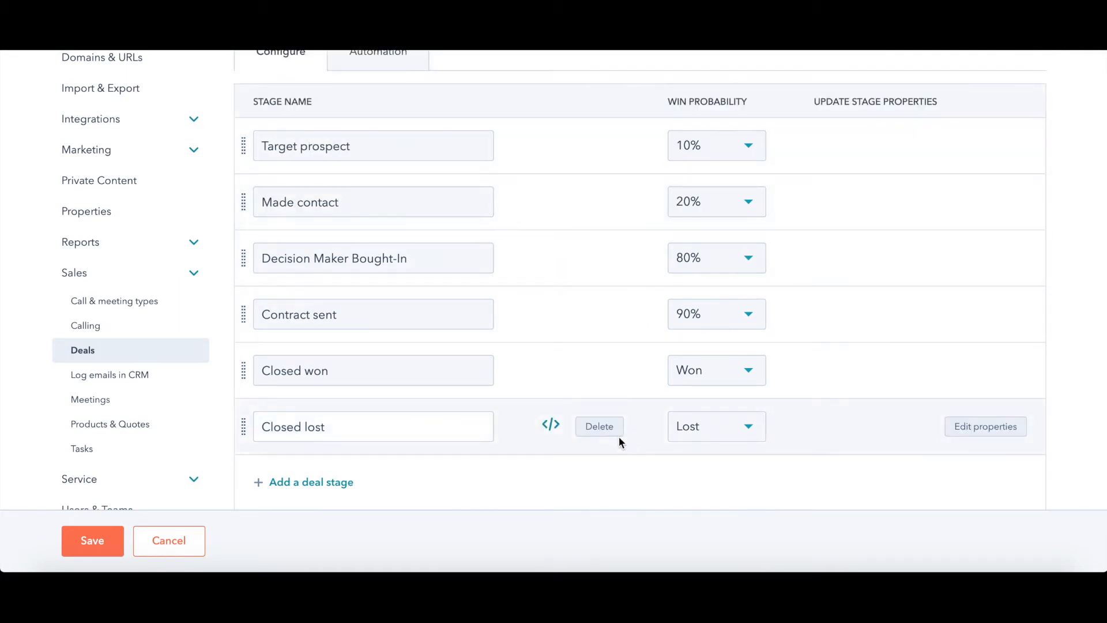
Step: Add a deal stage between Contract sent and Closed won and name it "fdsfdsfsd"
click(321, 482)
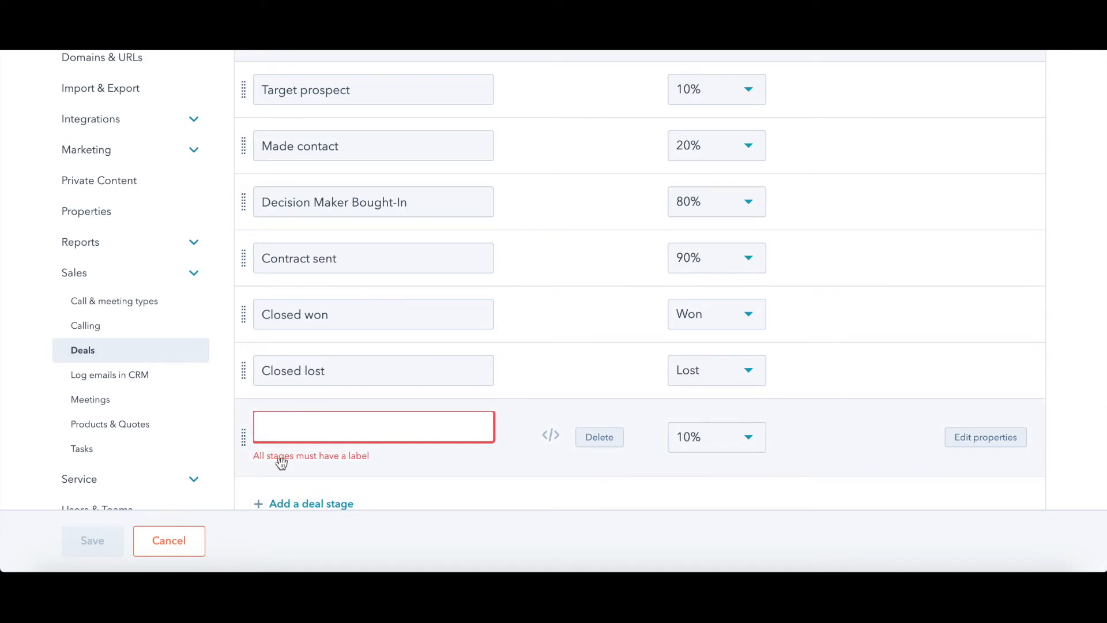
drag(243, 440, 675, 375)
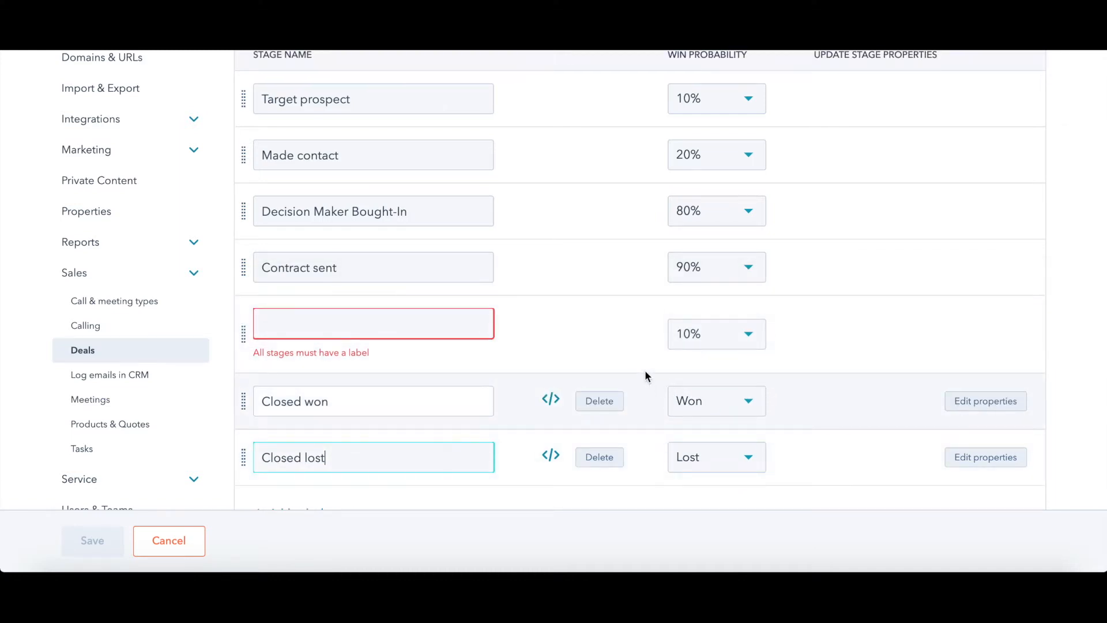
scroll(645, 375, up, 2)
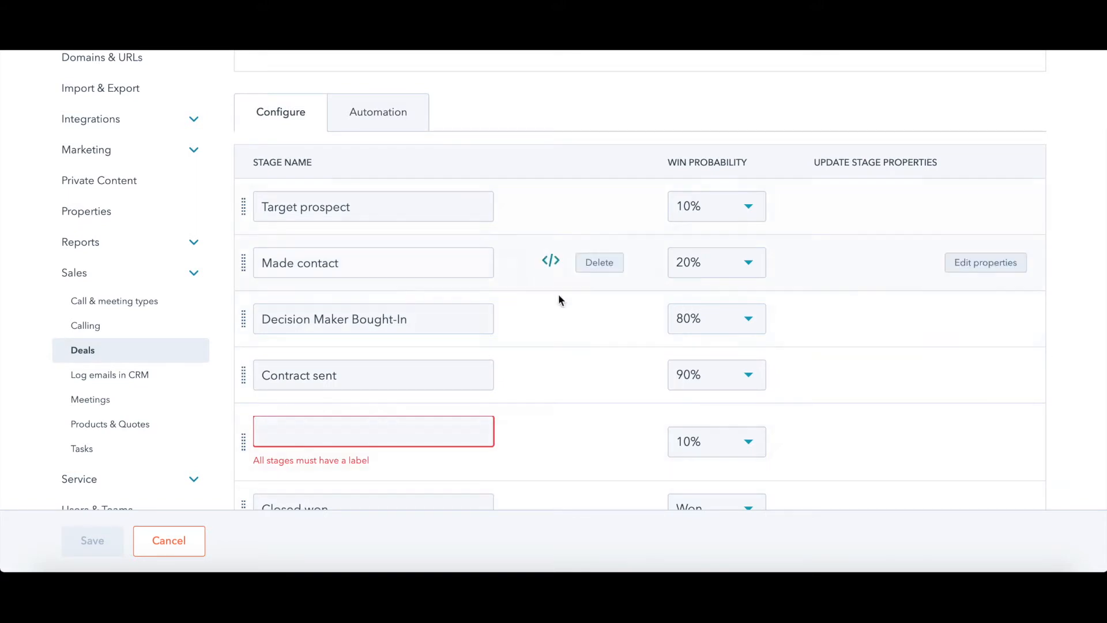
click(429, 433)
text(fdsfdsfsd)
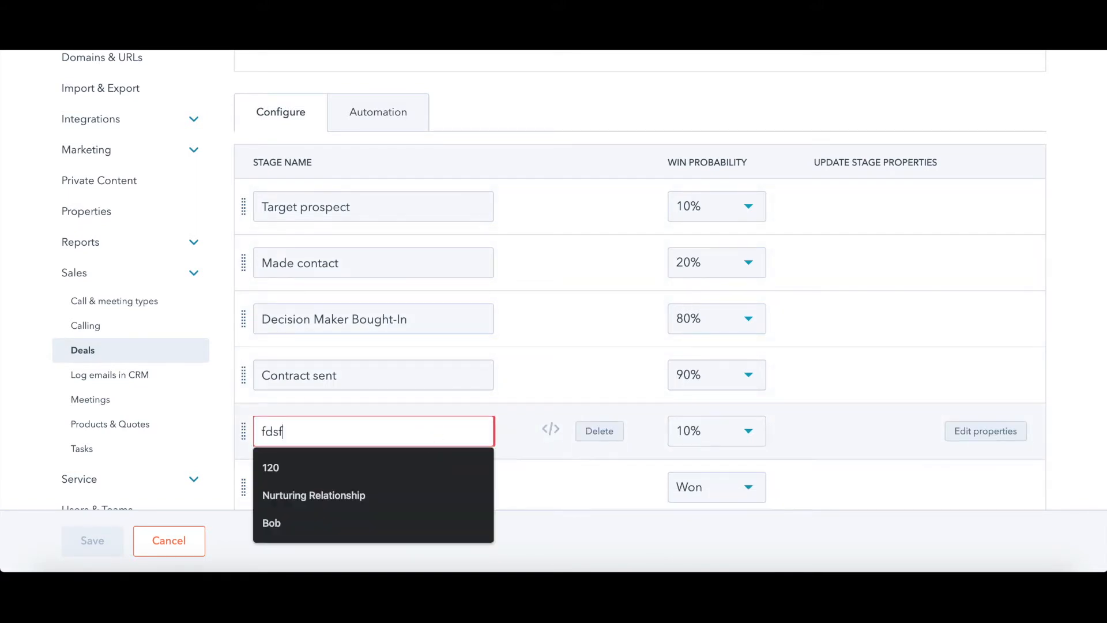
Step: Add Amount as a required property for the Target prospect stage
mouse_move(964, 211)
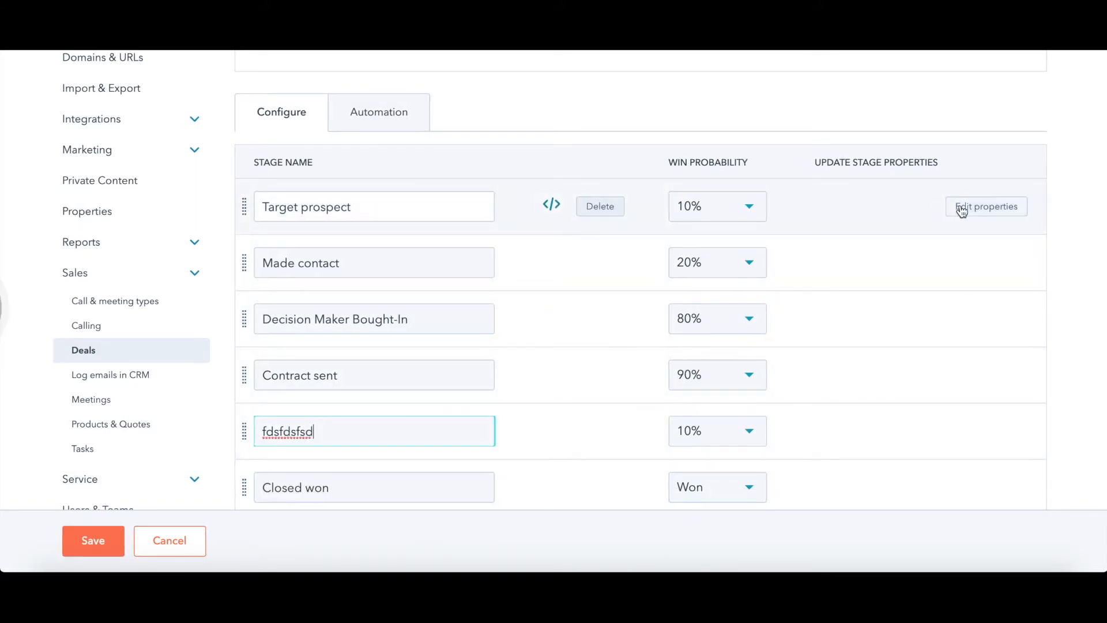
click(966, 212)
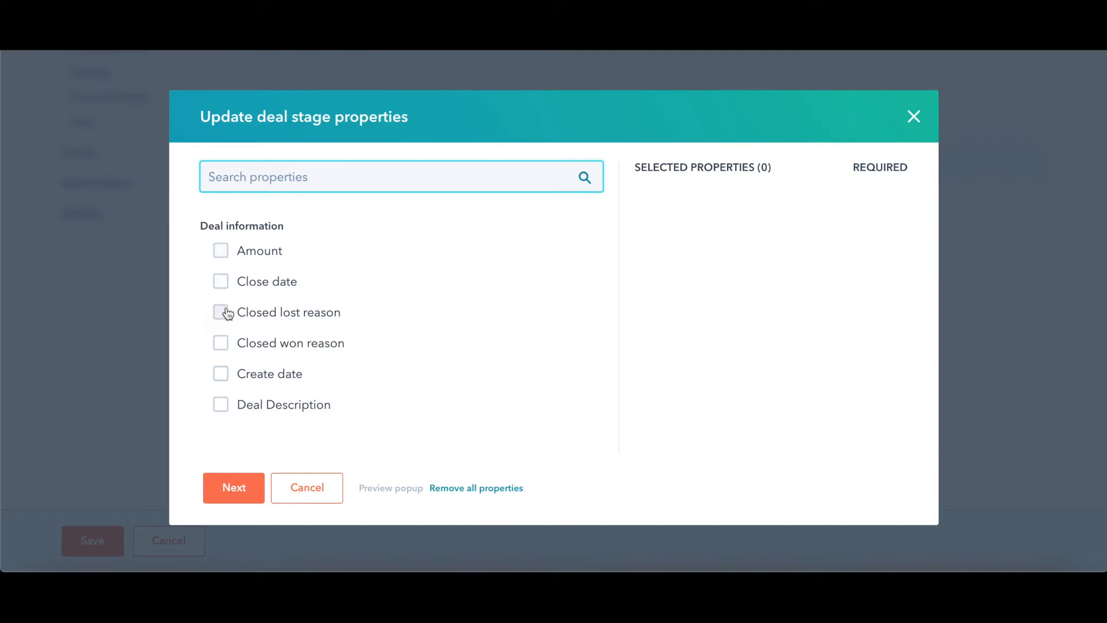
click(221, 252)
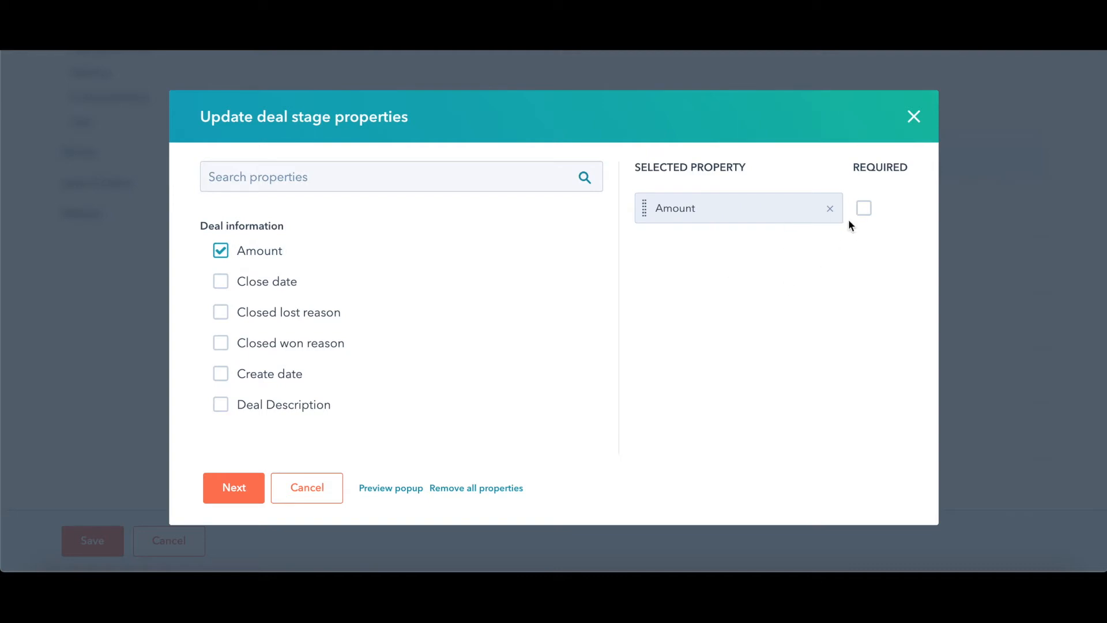
click(862, 214)
click(228, 486)
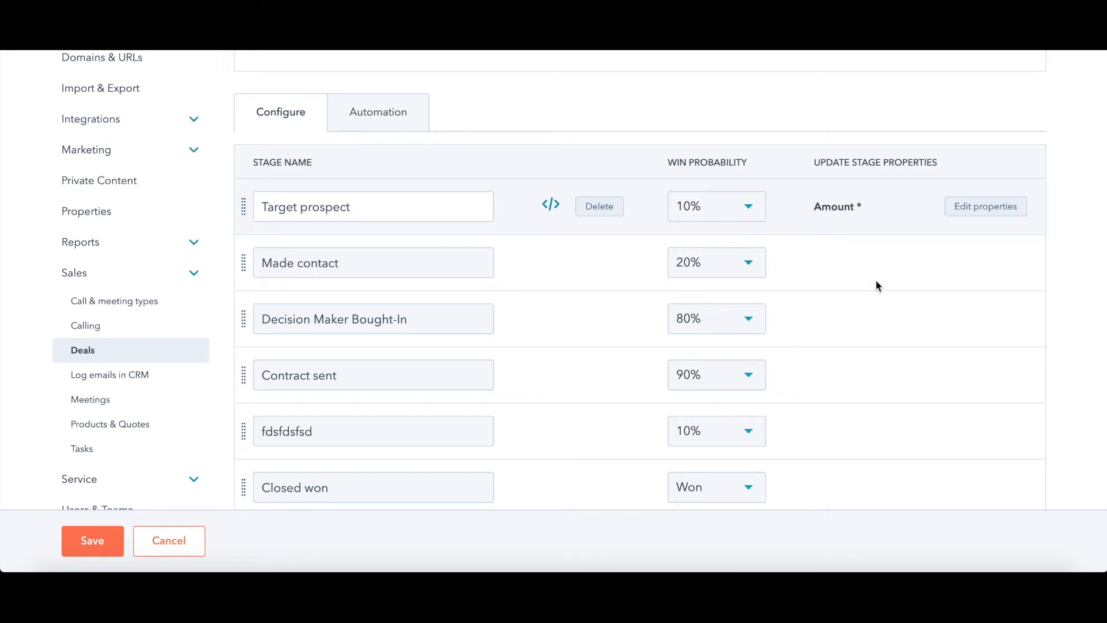
Step: Add Deal owner, Create date and Deal Description as properties of the fdsfdsfsd stage, making Create date required
scroll(882, 300, down, 3)
click(959, 348)
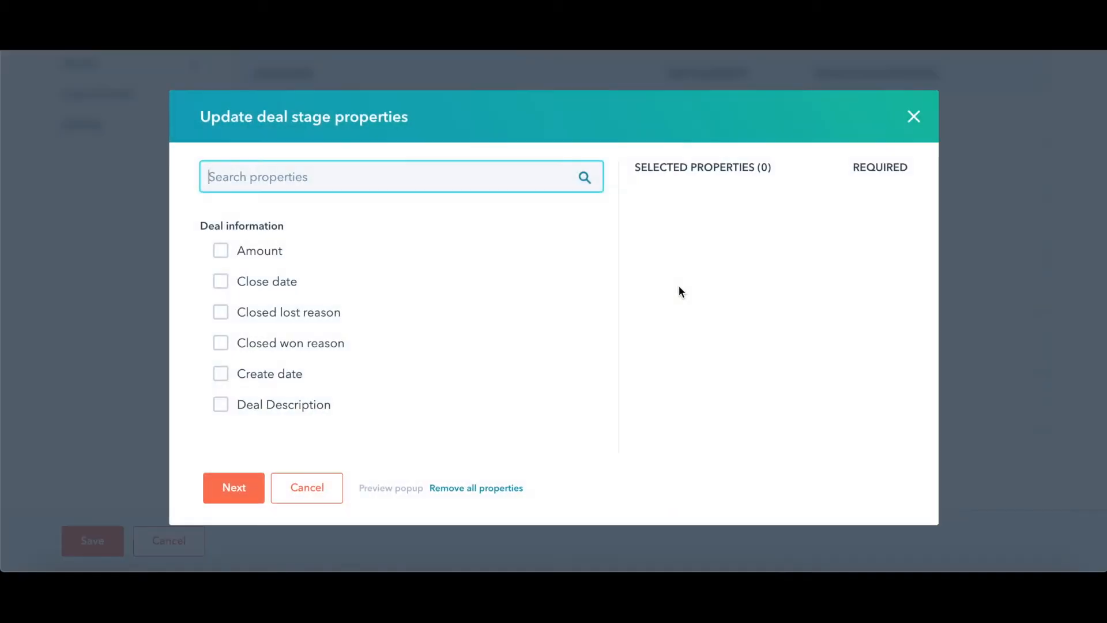
scroll(279, 340, down, 5)
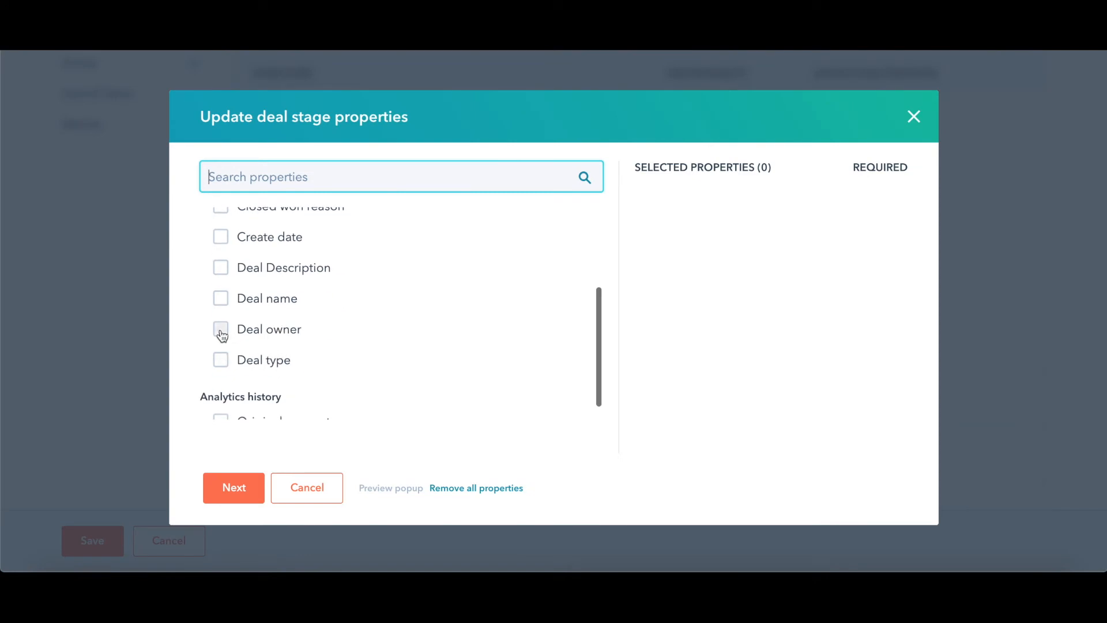
click(219, 330)
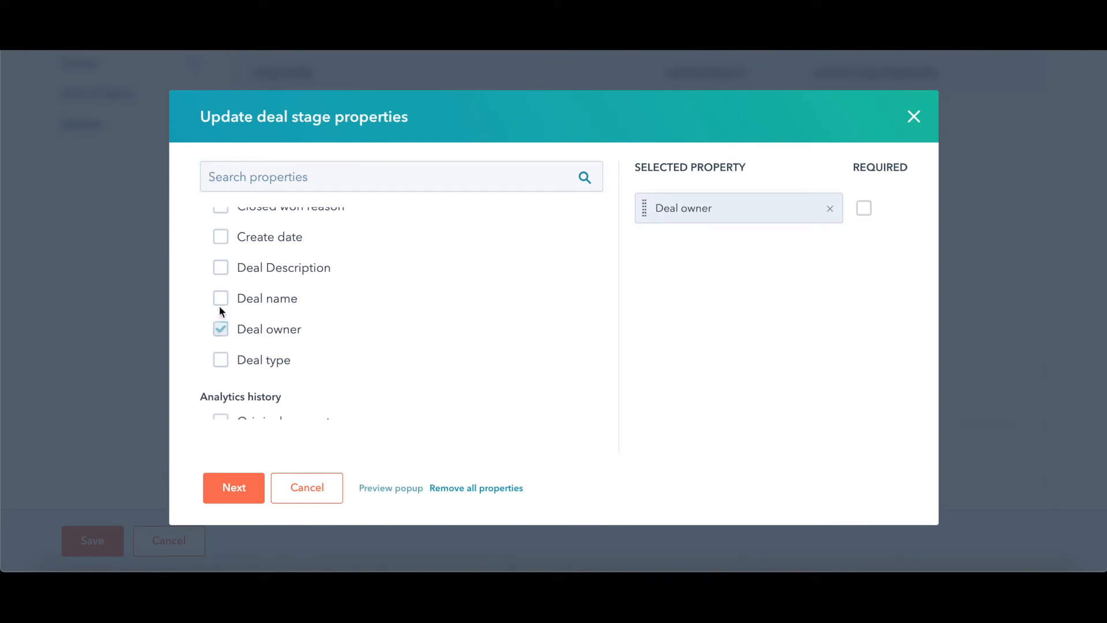
click(221, 241)
click(221, 270)
scroll(324, 314, down, 1)
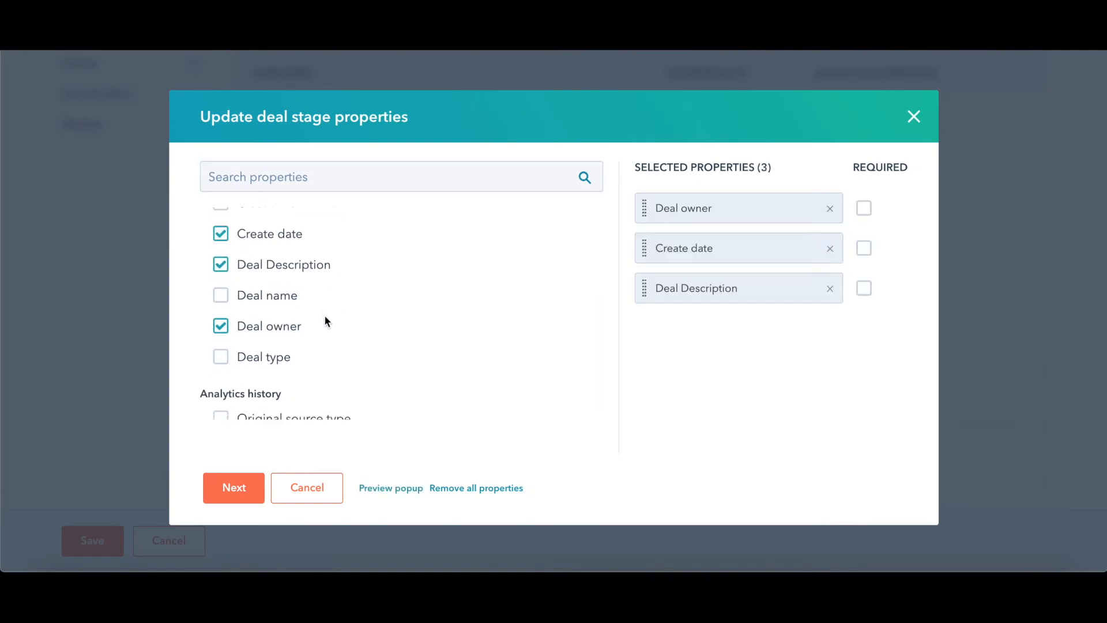
click(863, 248)
click(234, 496)
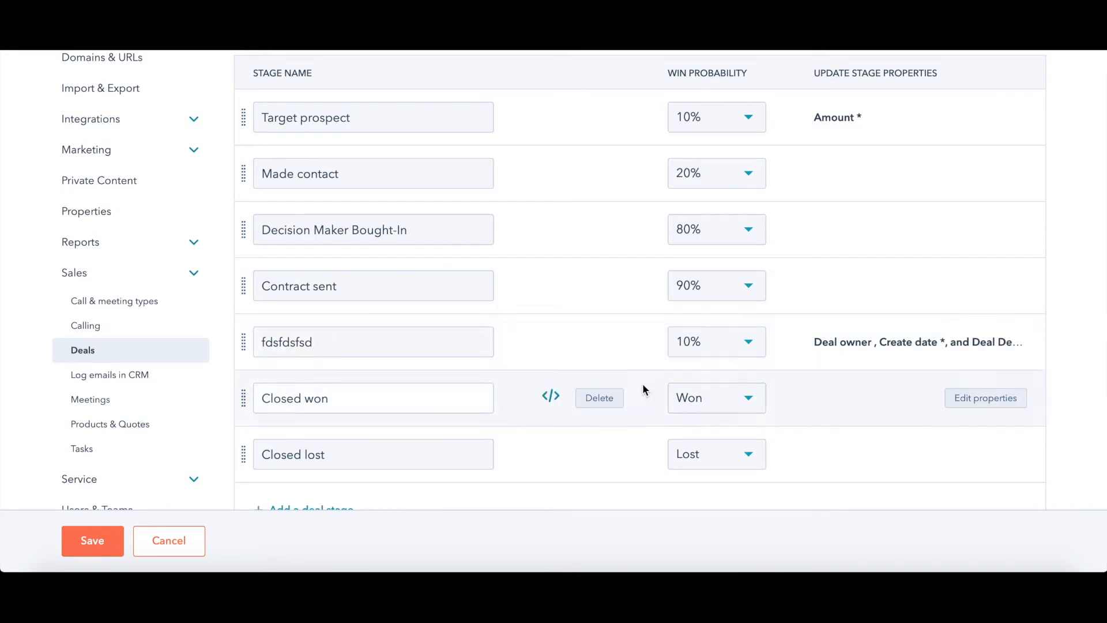
scroll(642, 383, up, 2)
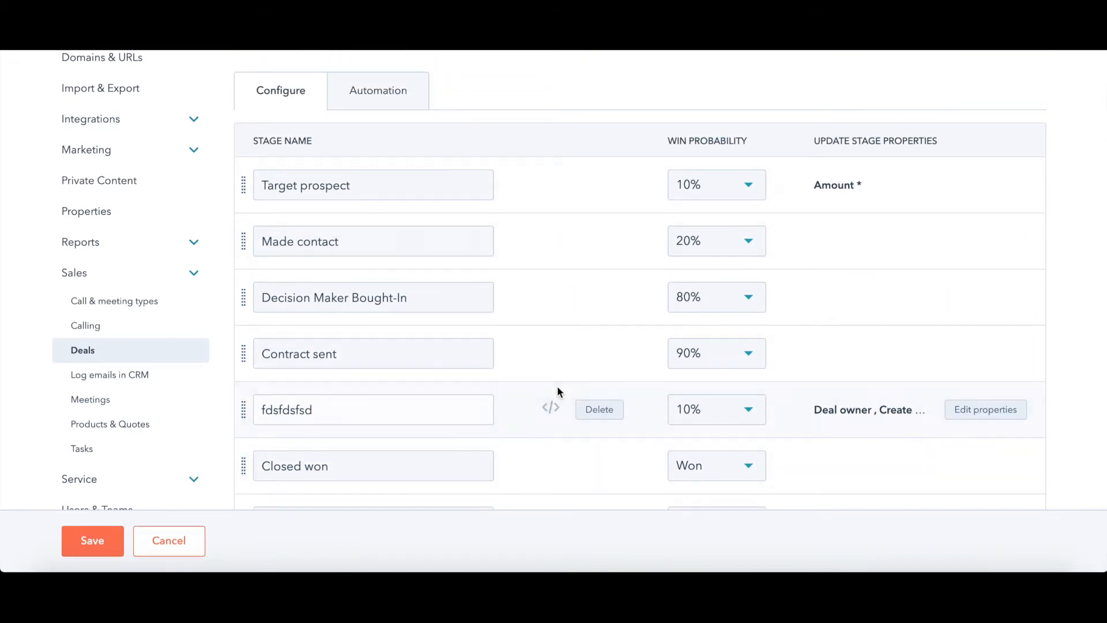
scroll(558, 384, up, 5)
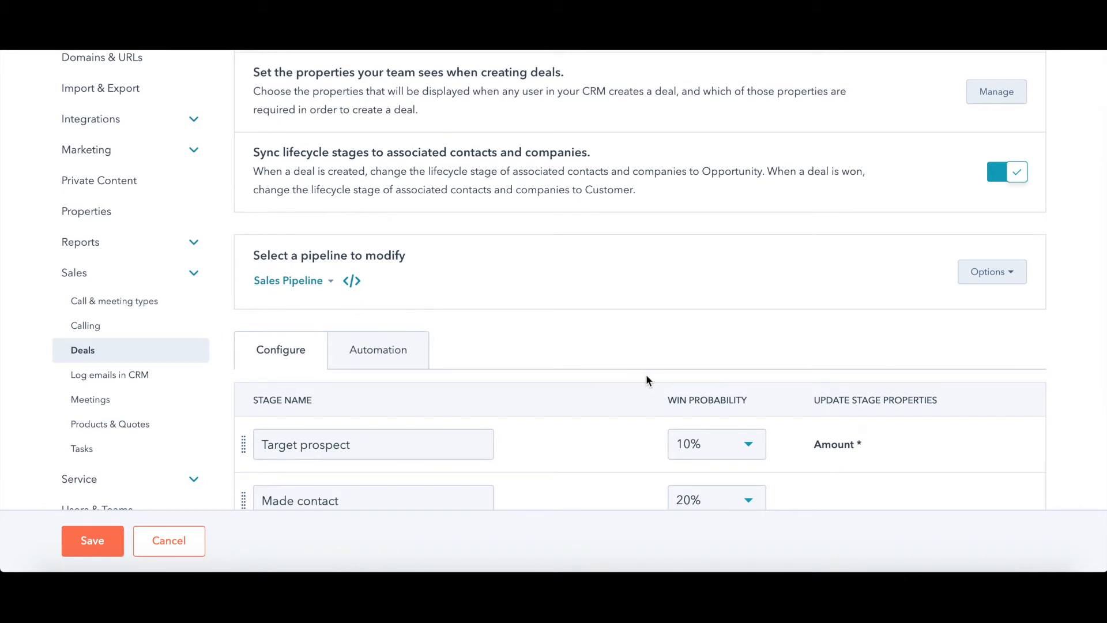
Step: Create a new deal pipeline named "AMB Sales"
scroll(646, 380, down, 6)
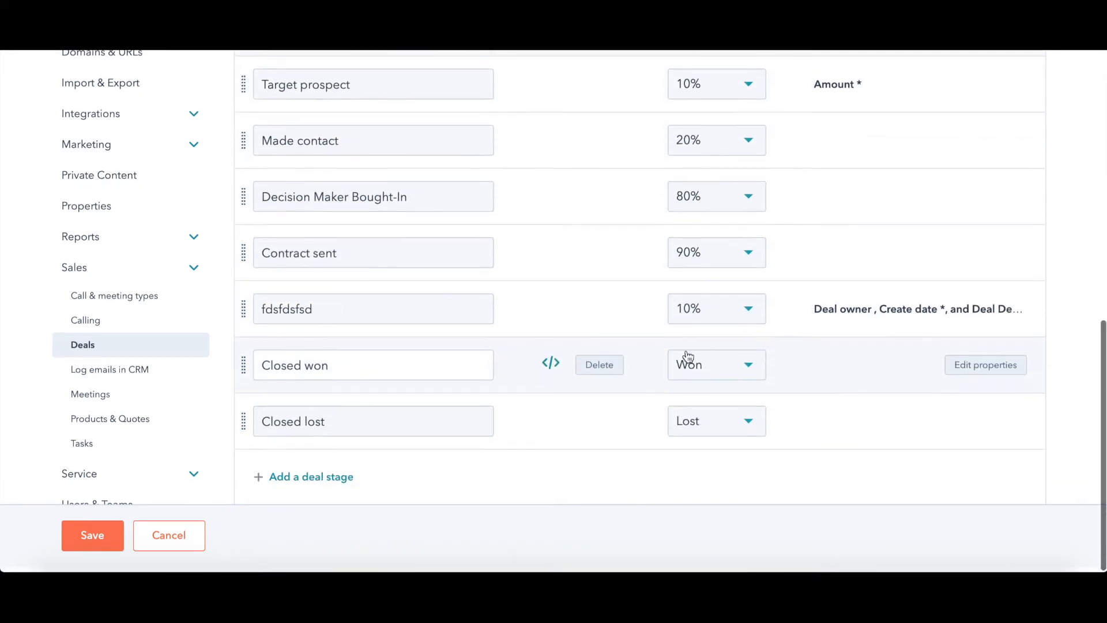
scroll(728, 422, up, 5)
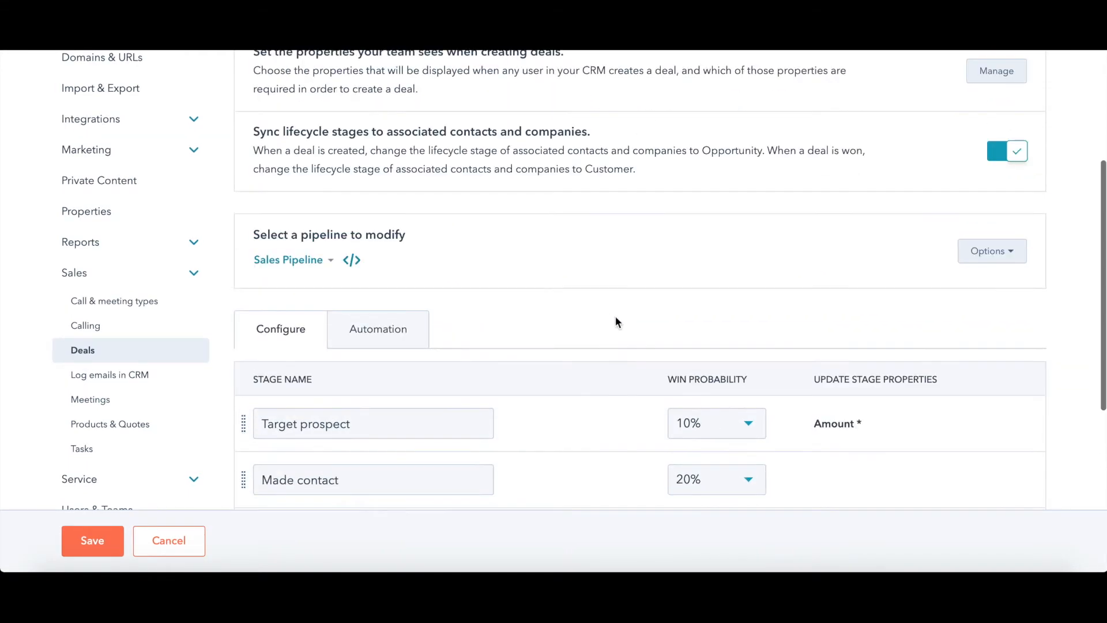
click(974, 258)
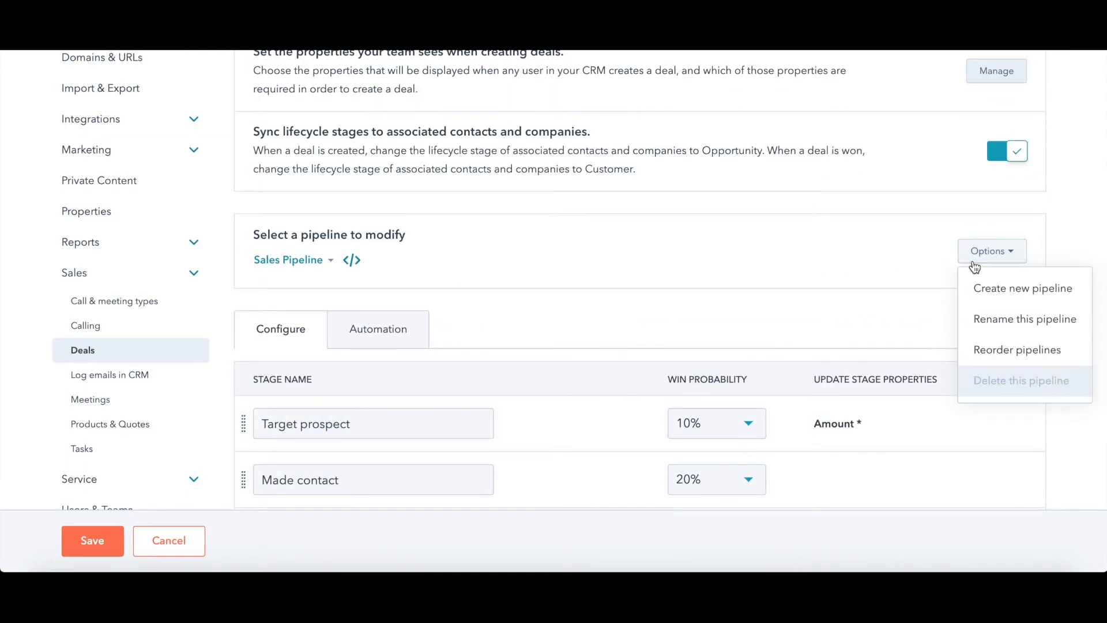
click(992, 288)
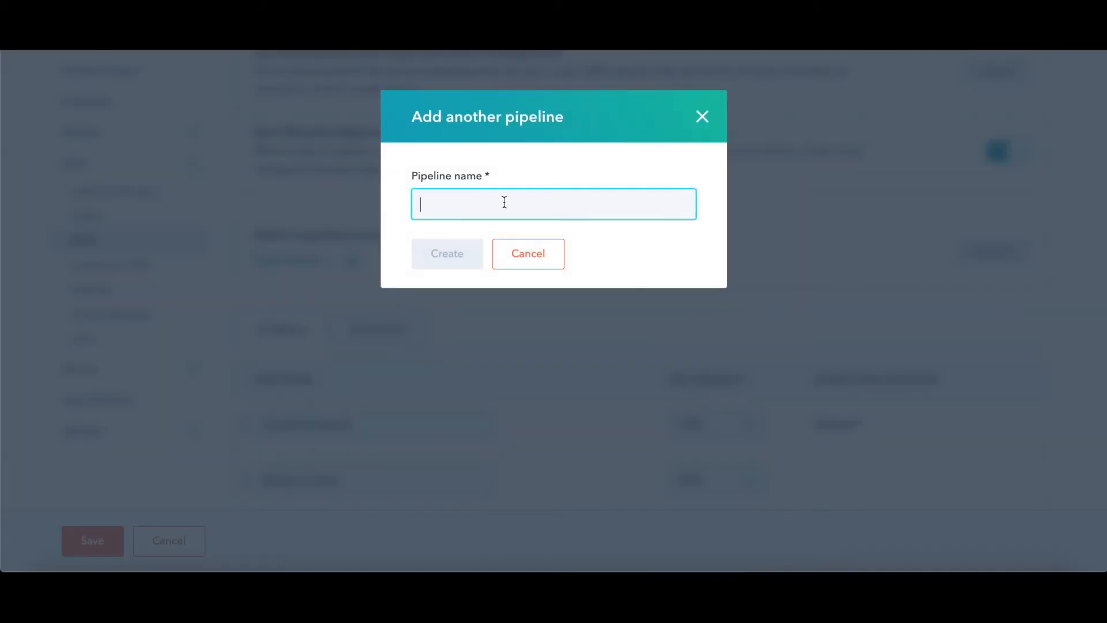
text(AMB)
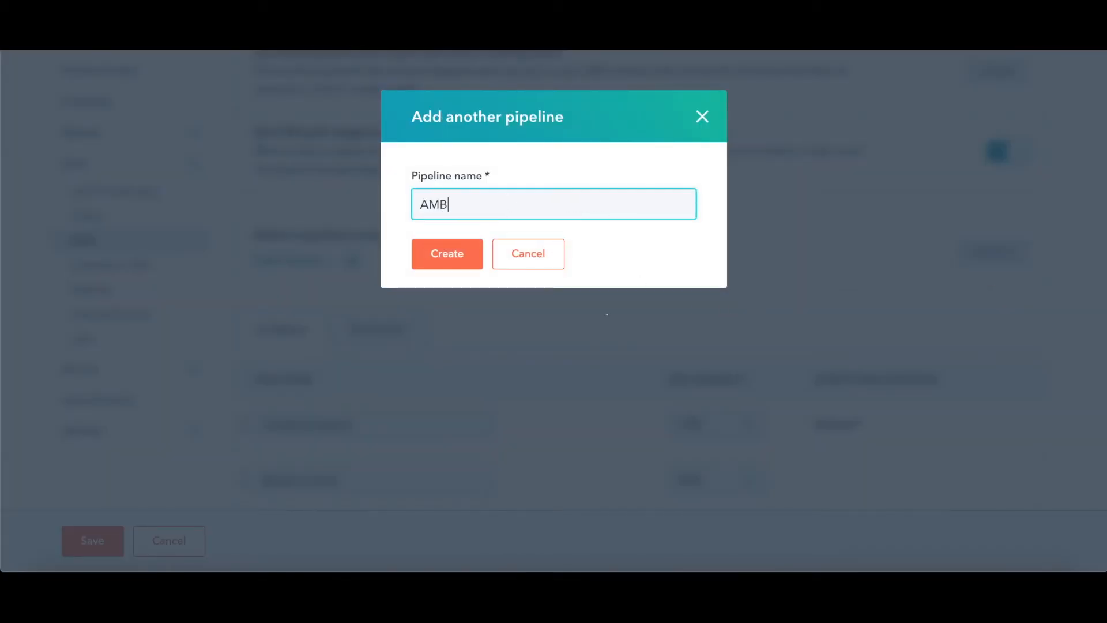
text( Sales)
click(448, 253)
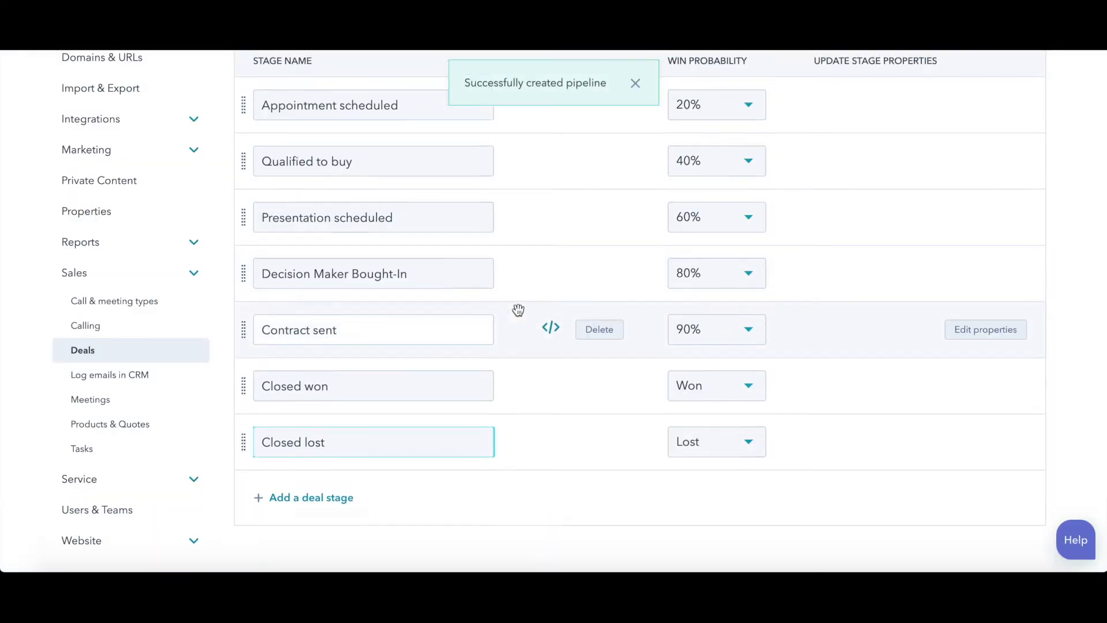
Step: Review the default stages of the AMB Sales pipeline and switch back to modifying the Sales Pipeline
scroll(566, 361, up, 4)
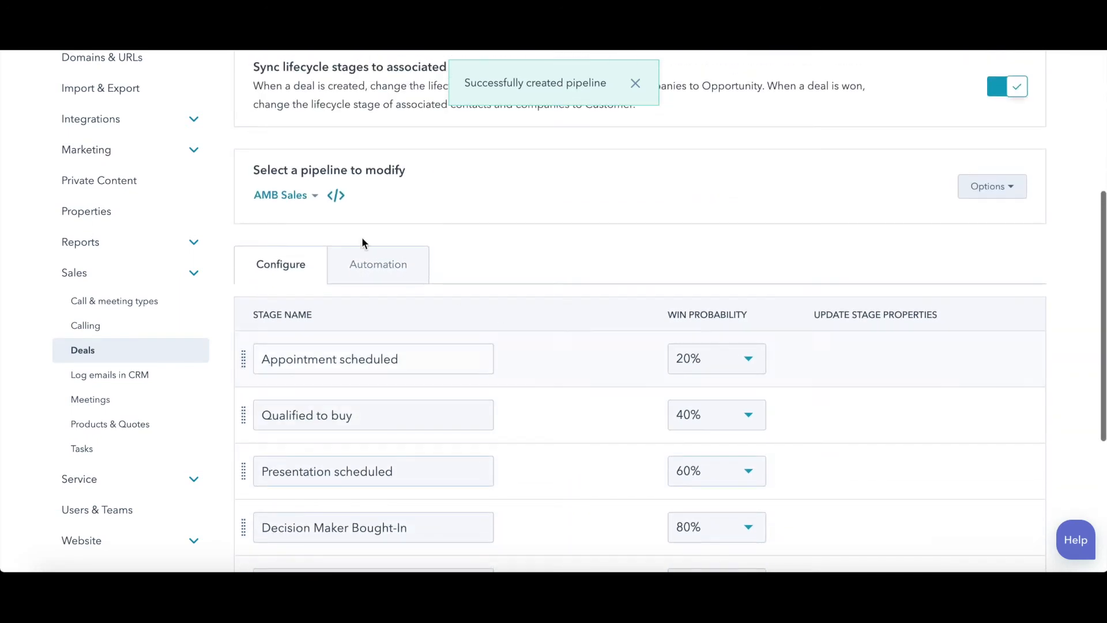
scroll(680, 439, down, 2)
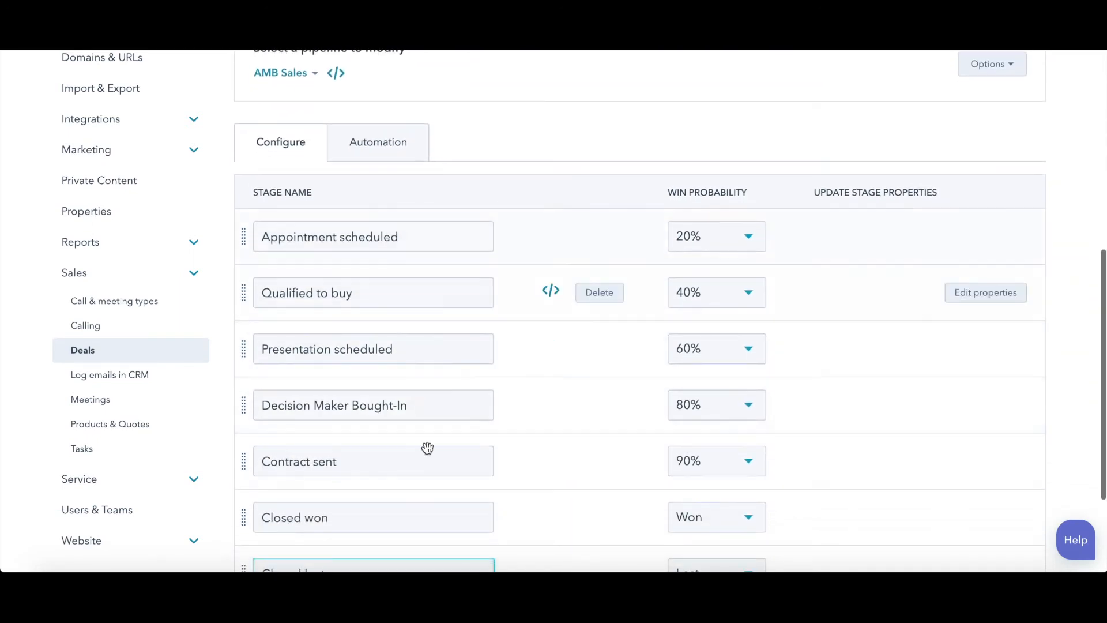
scroll(696, 357, down, 2)
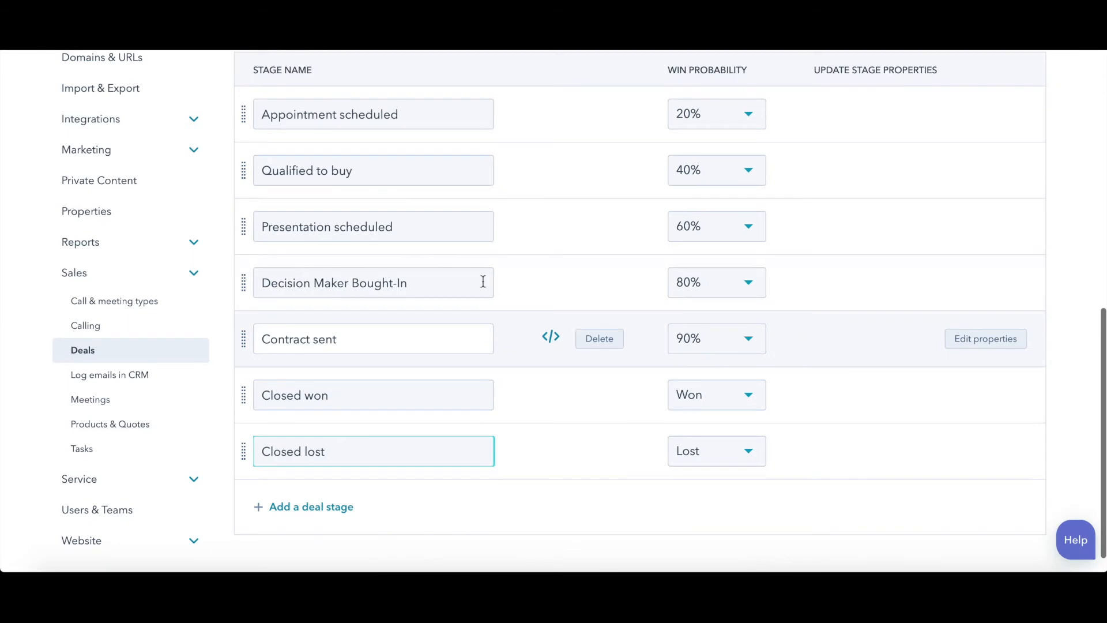
scroll(522, 467, up, 5)
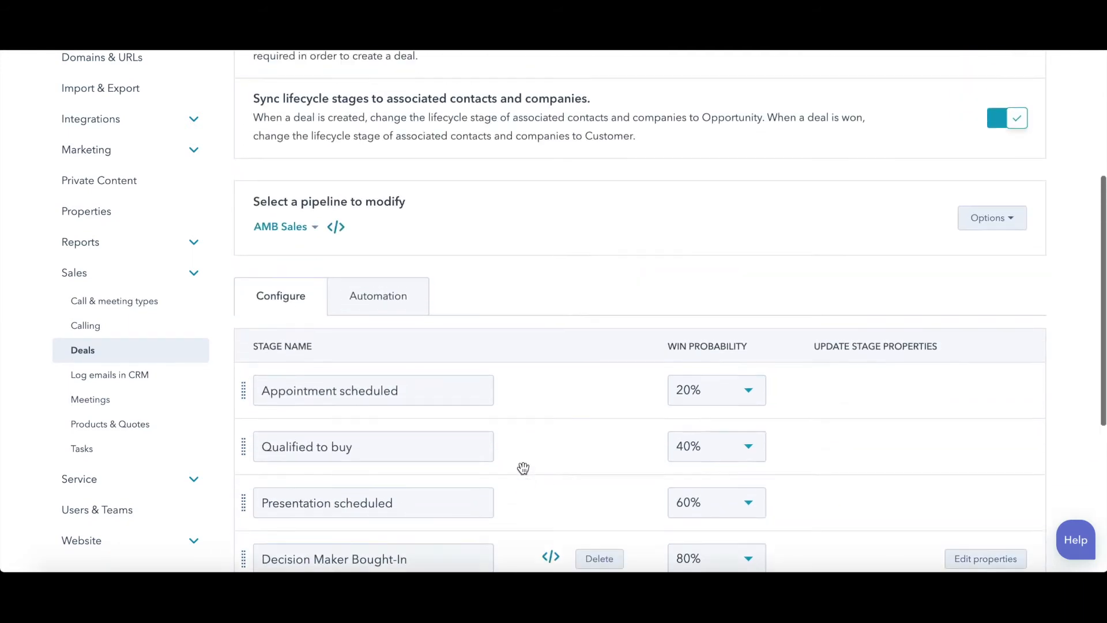
click(298, 229)
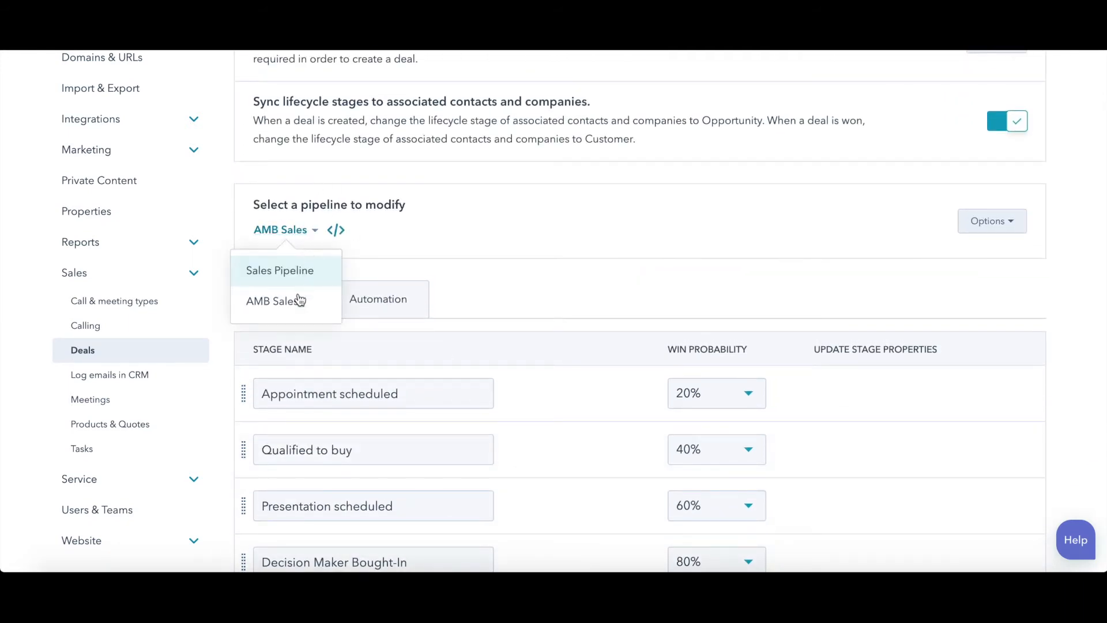
scroll(297, 267, down, 5)
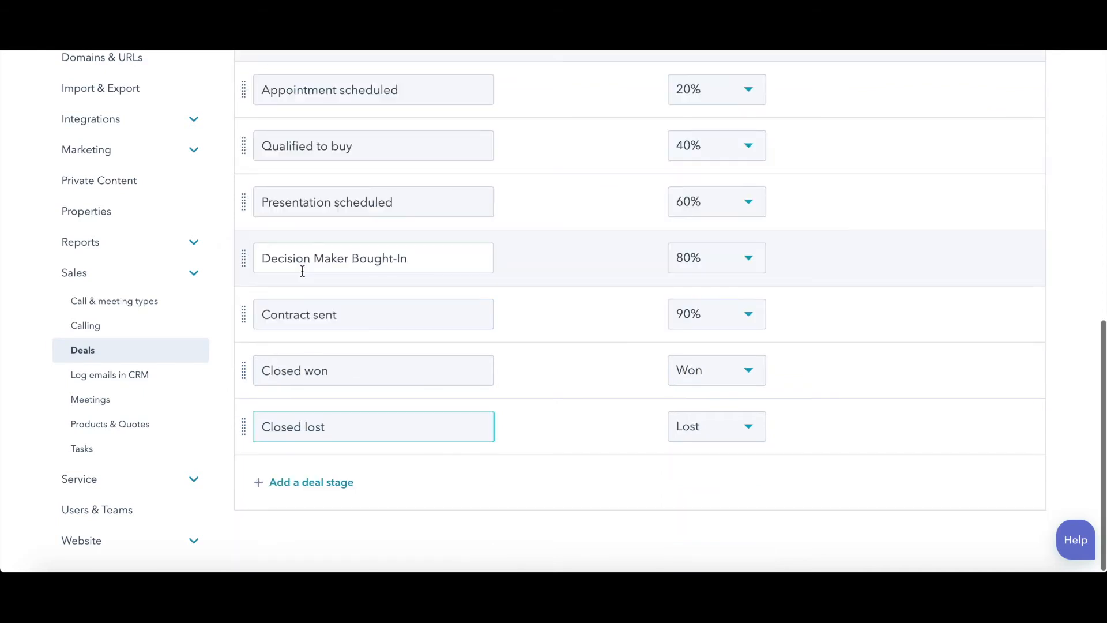
scroll(592, 369, up, 6)
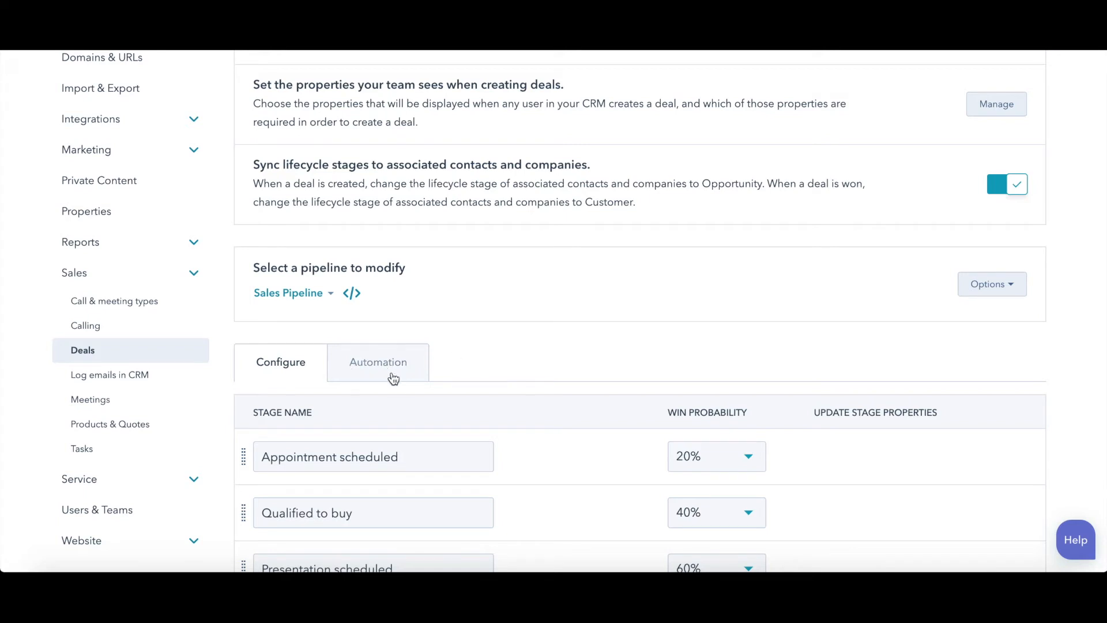
Step: Open the automation settings of the Sales Pipeline to see the workflow options for each deal stage
scroll(415, 346, down, 1)
click(376, 286)
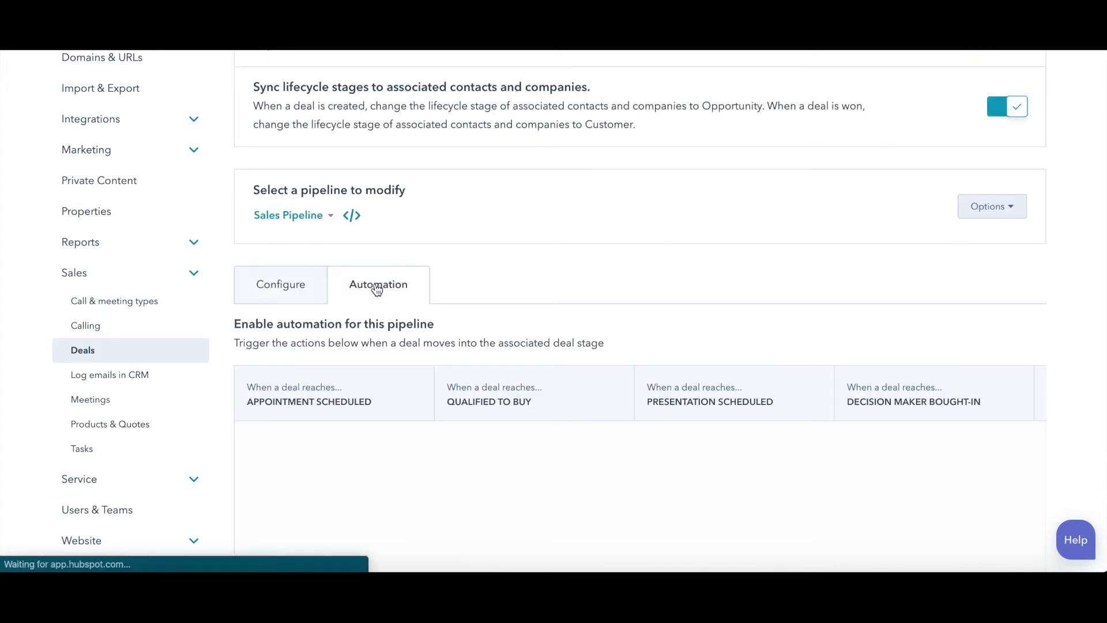
scroll(554, 346, down, 1)
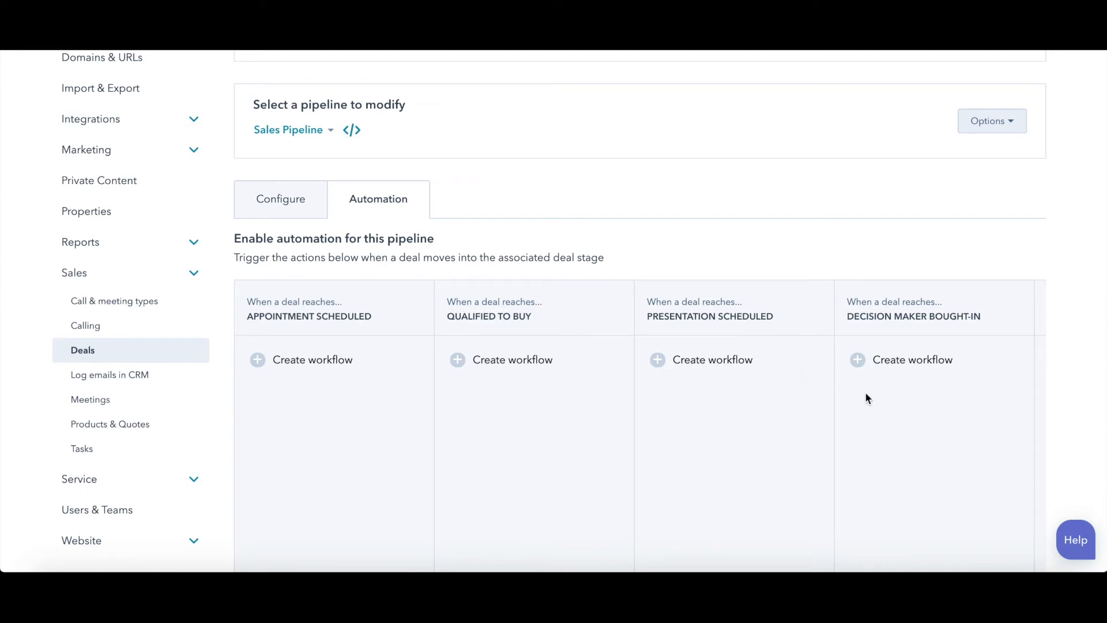
scroll(797, 398, down, 2)
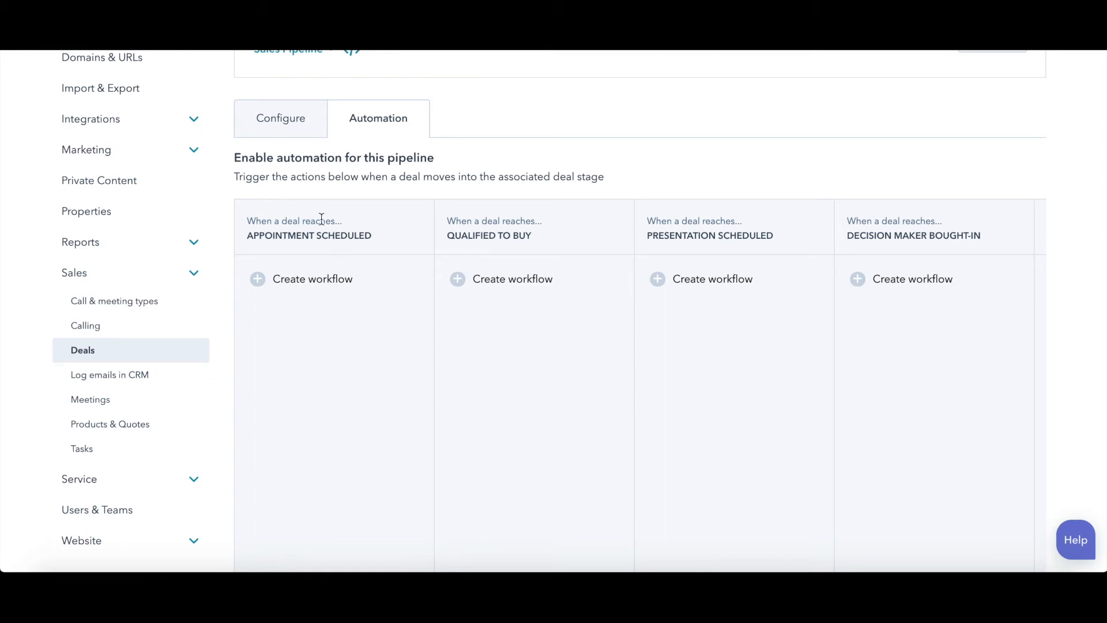
Step: Create a workflow for the Qualified to buy stage with a 30-day delay as its first action
click(461, 280)
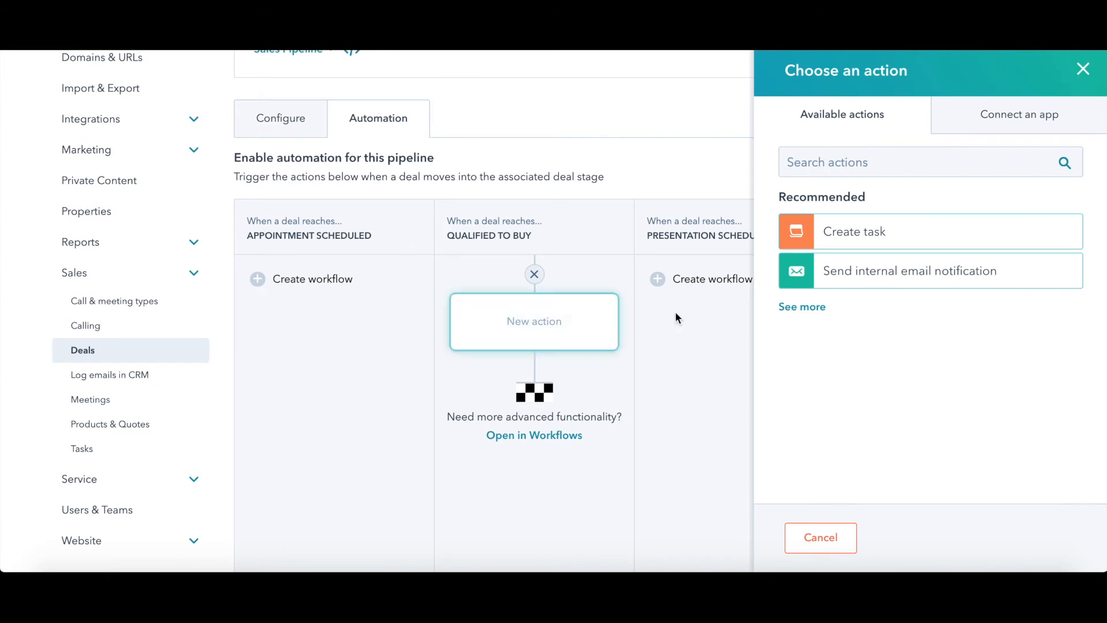
click(799, 307)
scroll(867, 345, down, 3)
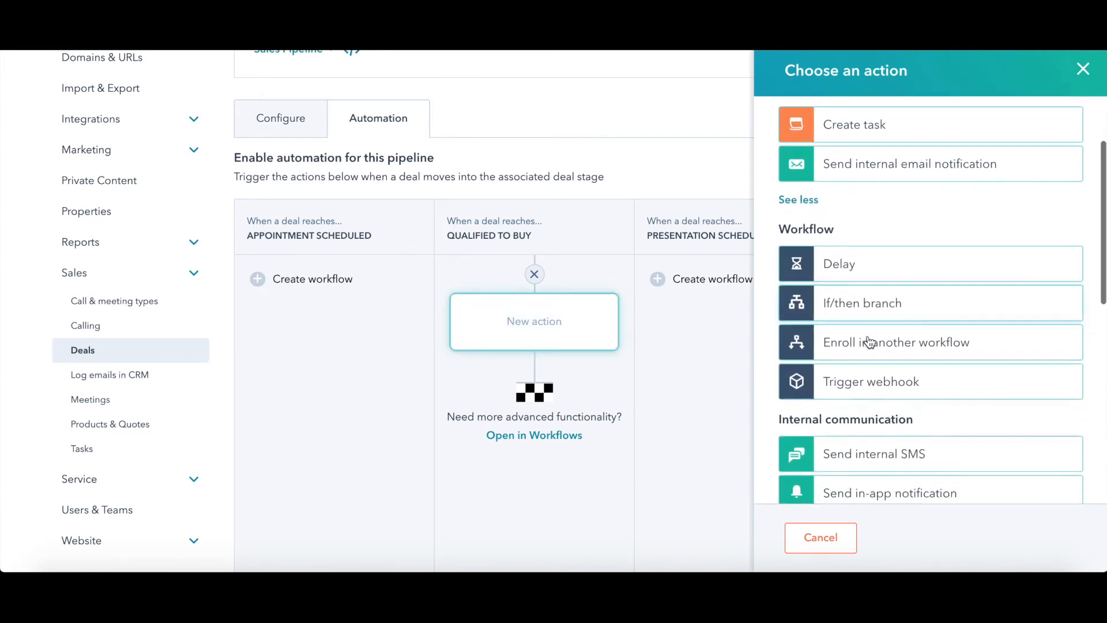
scroll(924, 335, down, 2)
scroll(914, 311, up, 3)
click(847, 212)
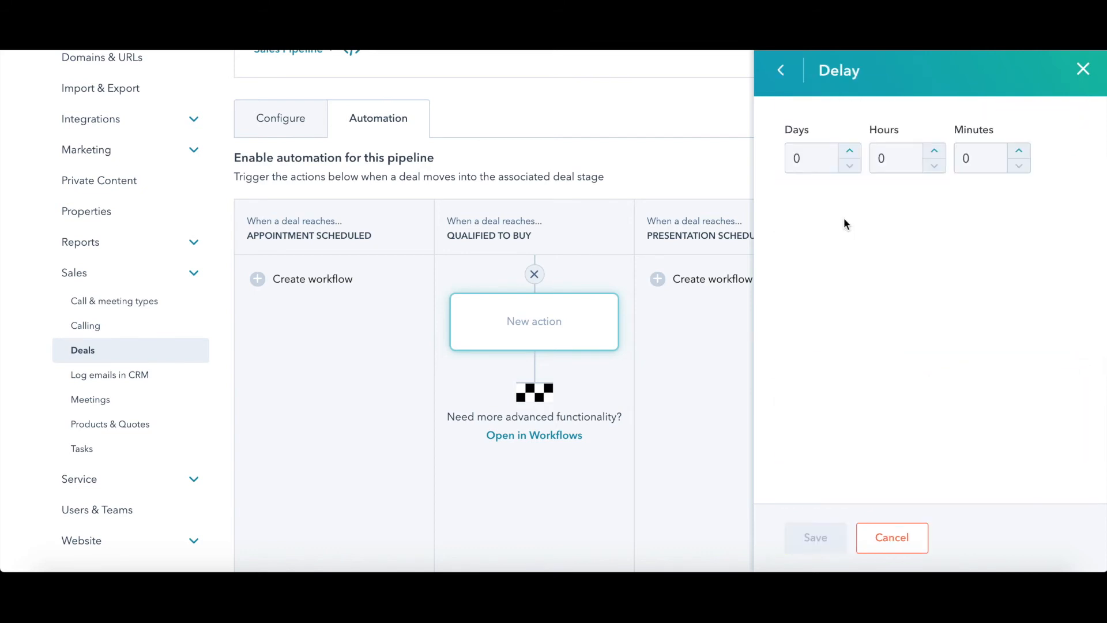
double_click(820, 159)
text(30)
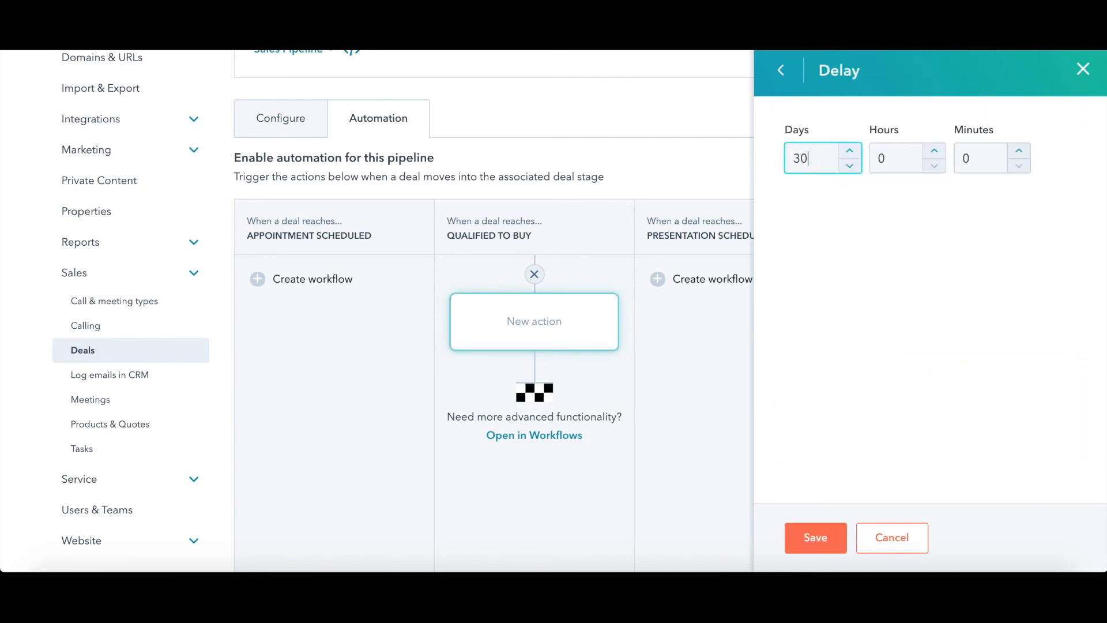
click(821, 537)
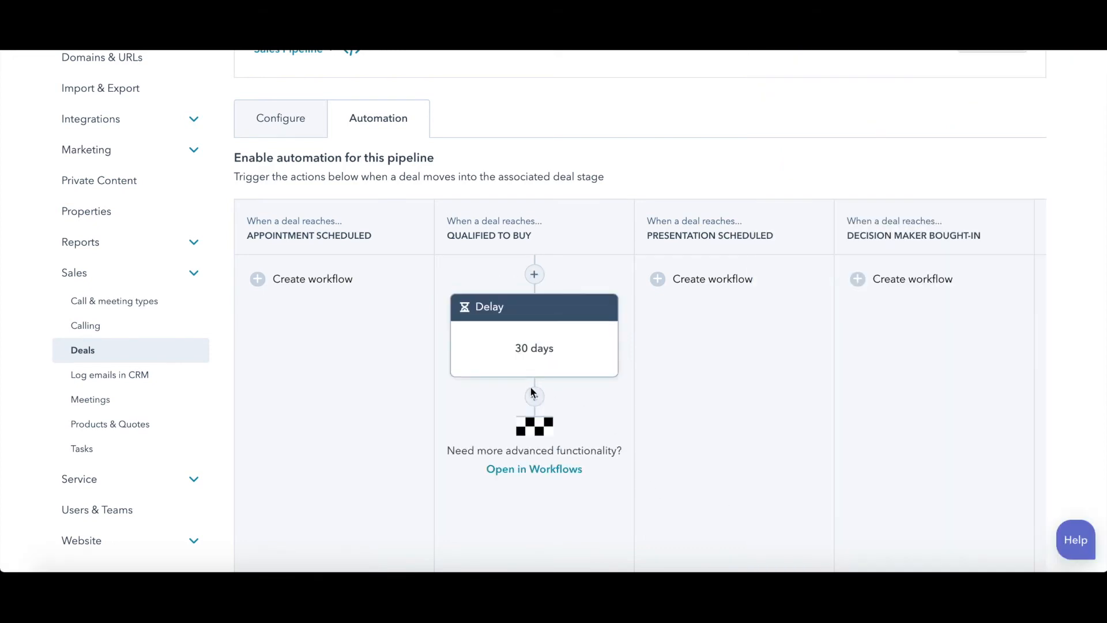
click(534, 397)
click(857, 274)
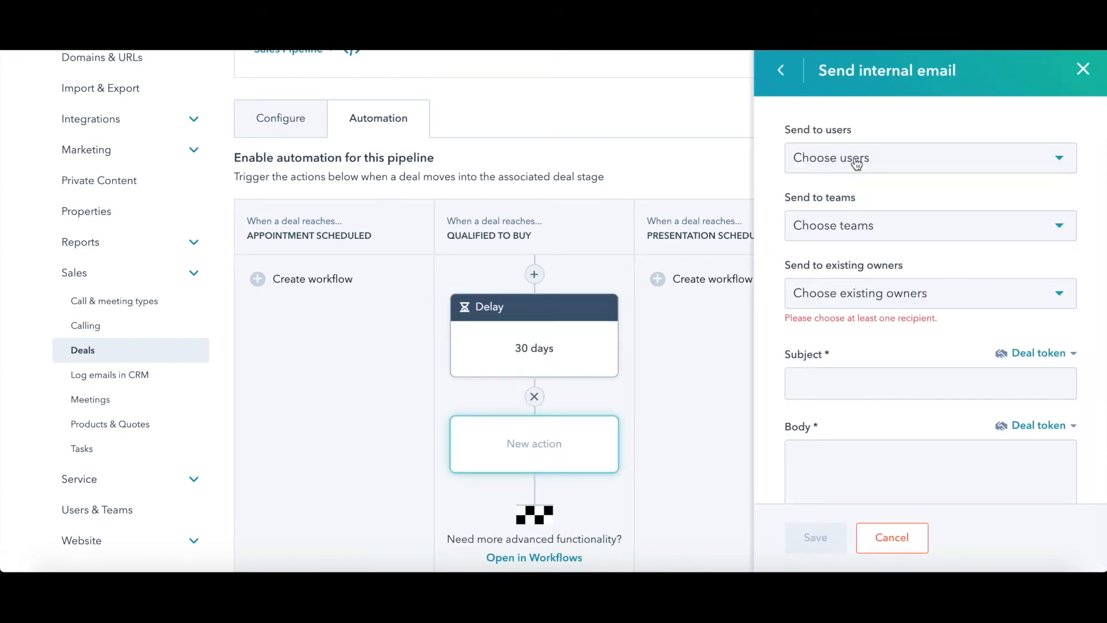
click(858, 164)
click(909, 145)
scroll(865, 375, down, 2)
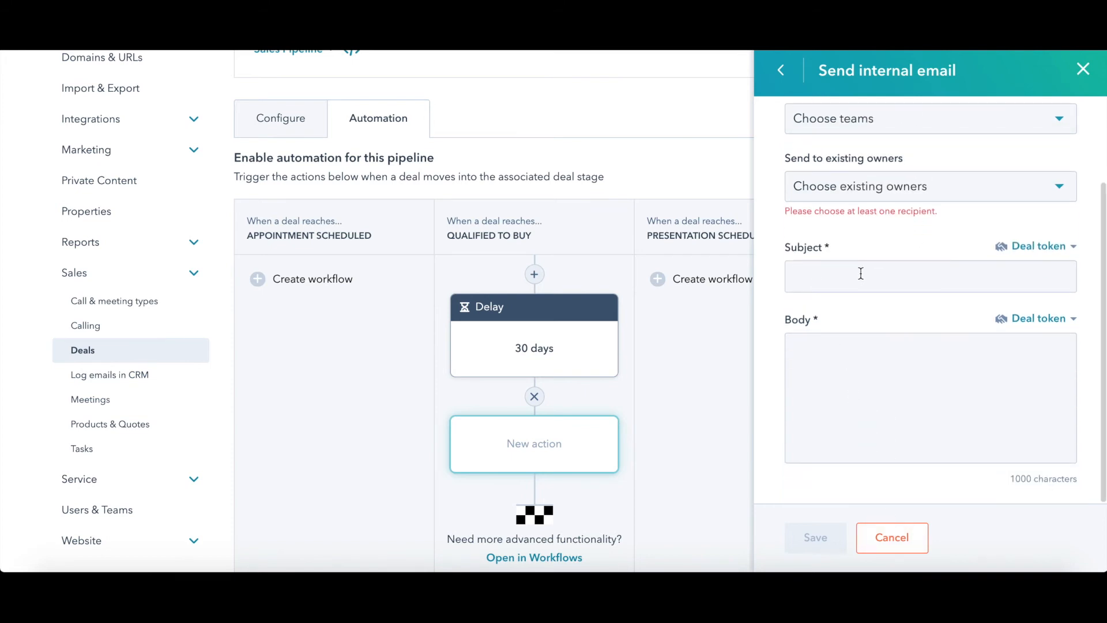
click(892, 537)
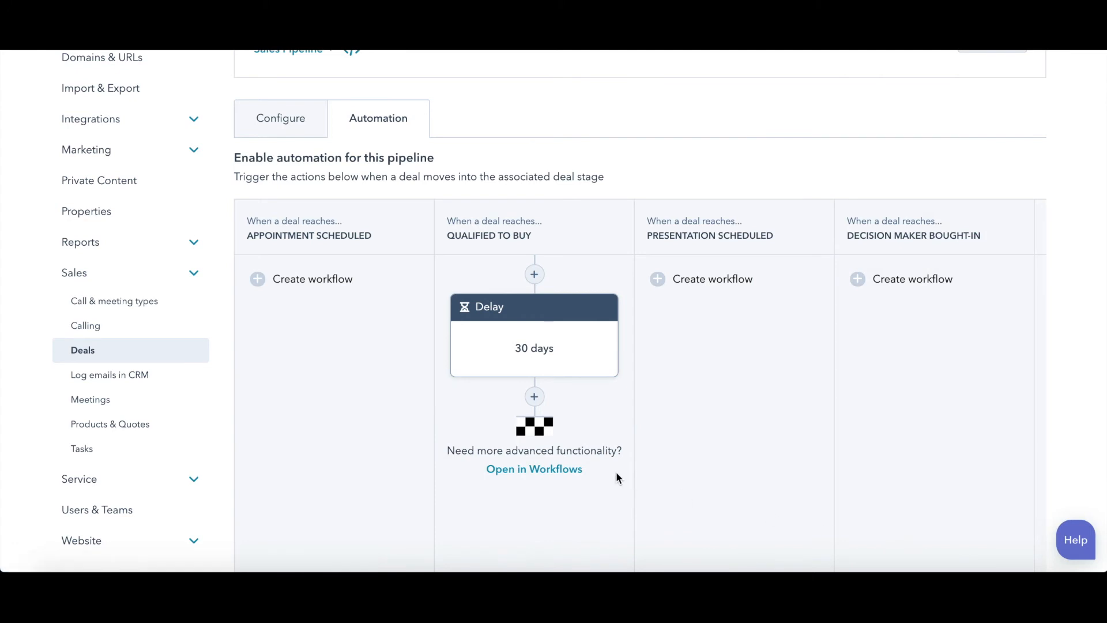
Step: Start a workflow for the Appointment scheduled stage and browse its available actions down to property management
click(257, 280)
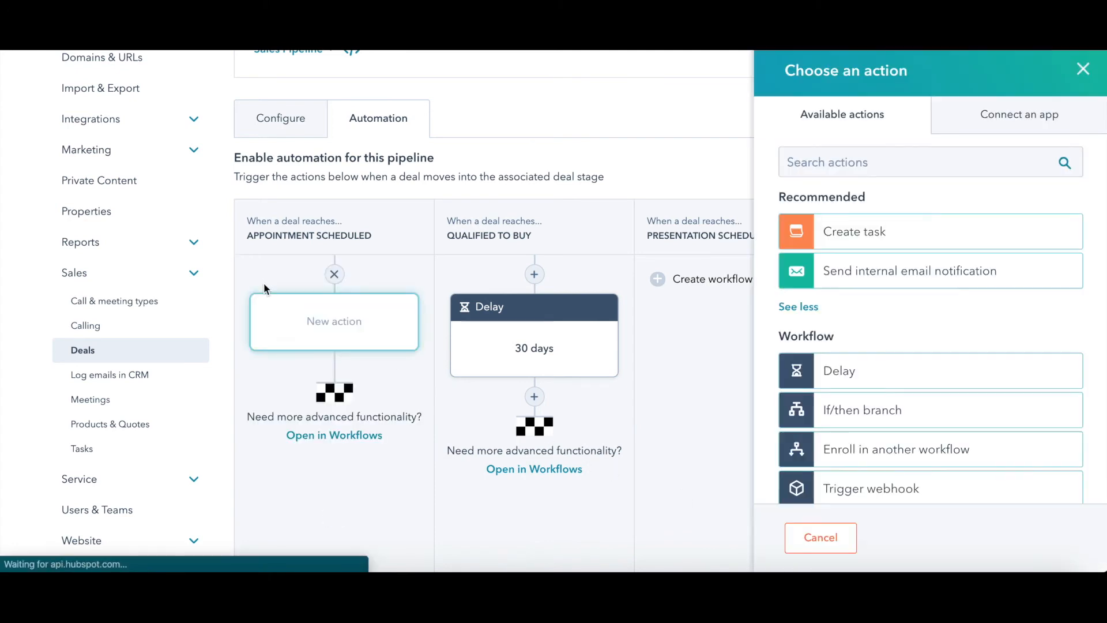
scroll(871, 349, down, 1)
scroll(872, 350, down, 7)
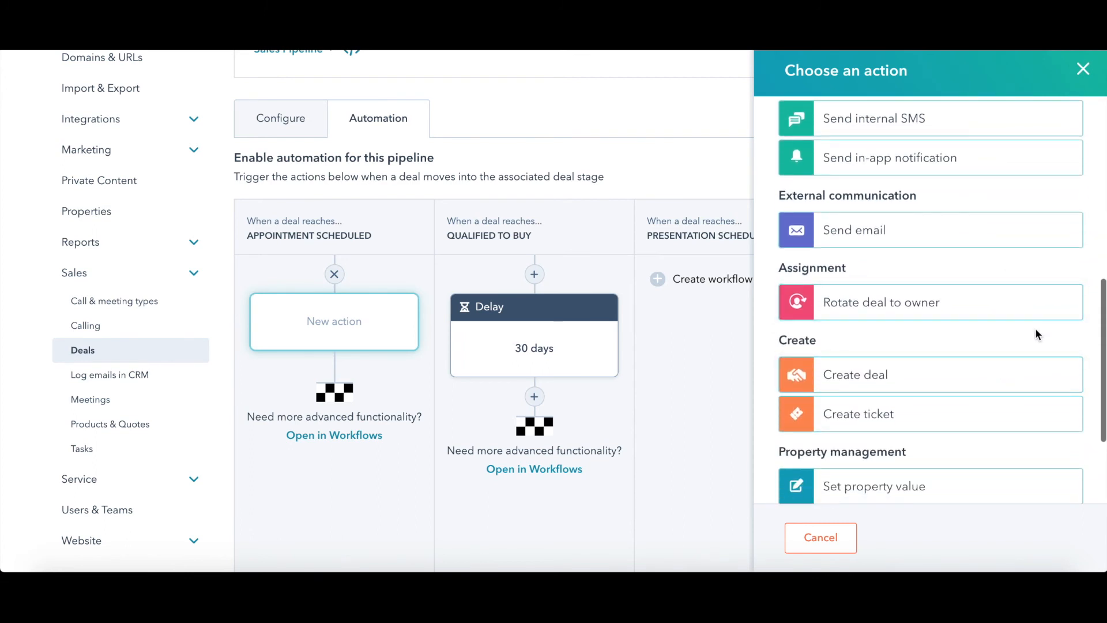
scroll(1035, 327, down, 3)
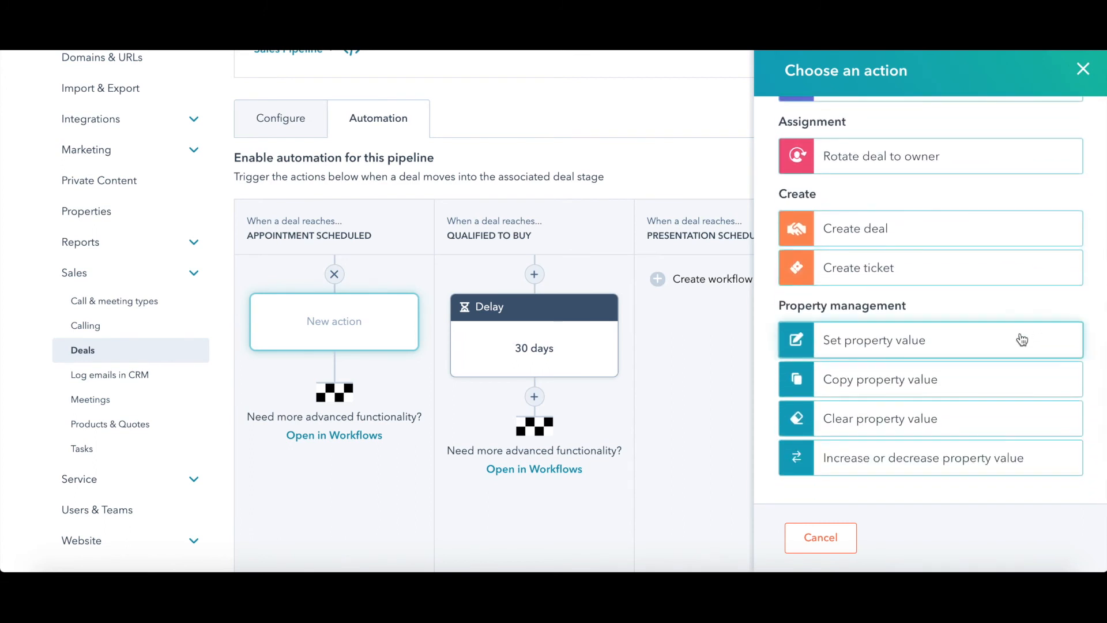
Step: Try to find a deal property matching "life" for a Set property value action, and return to the action choices
click(1022, 342)
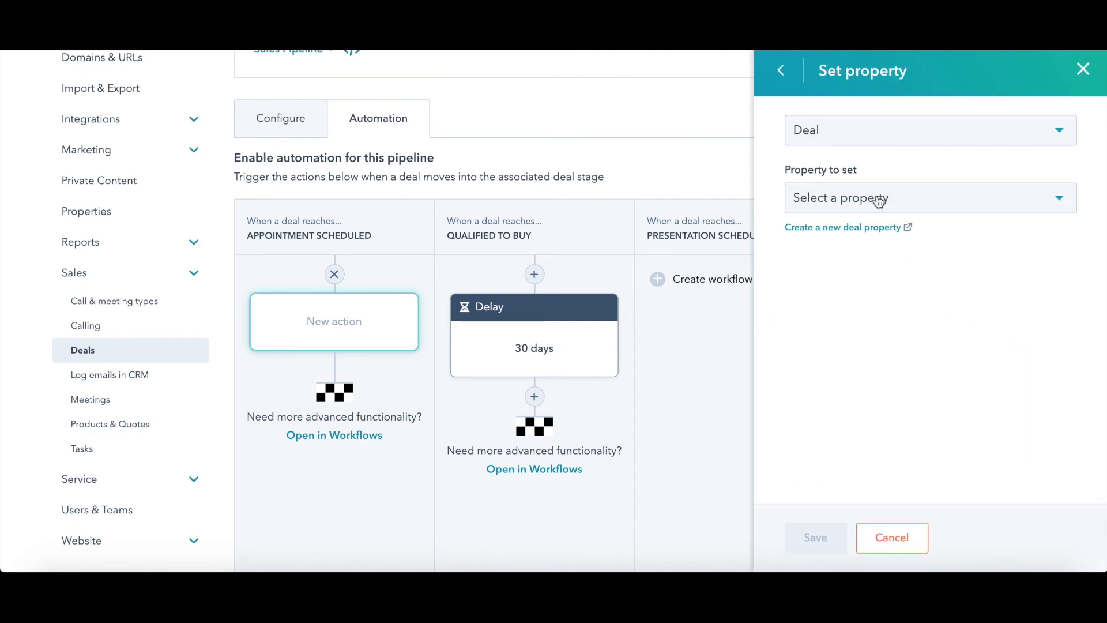
click(878, 200)
text(life)
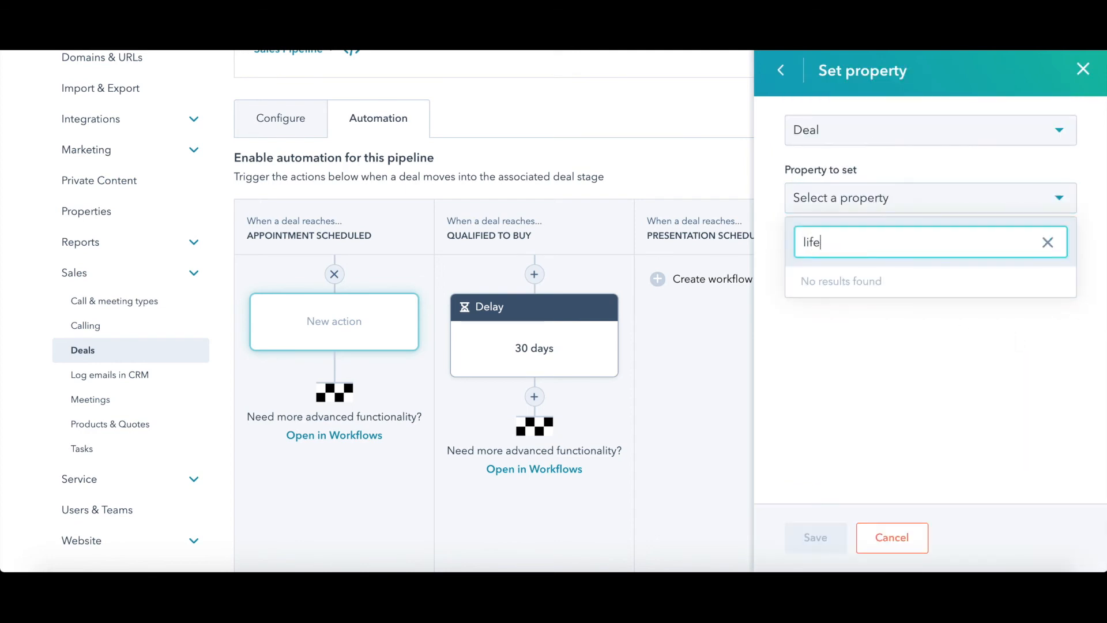
key(BackSpace)
key(BackSpace)
key(BackSpace)
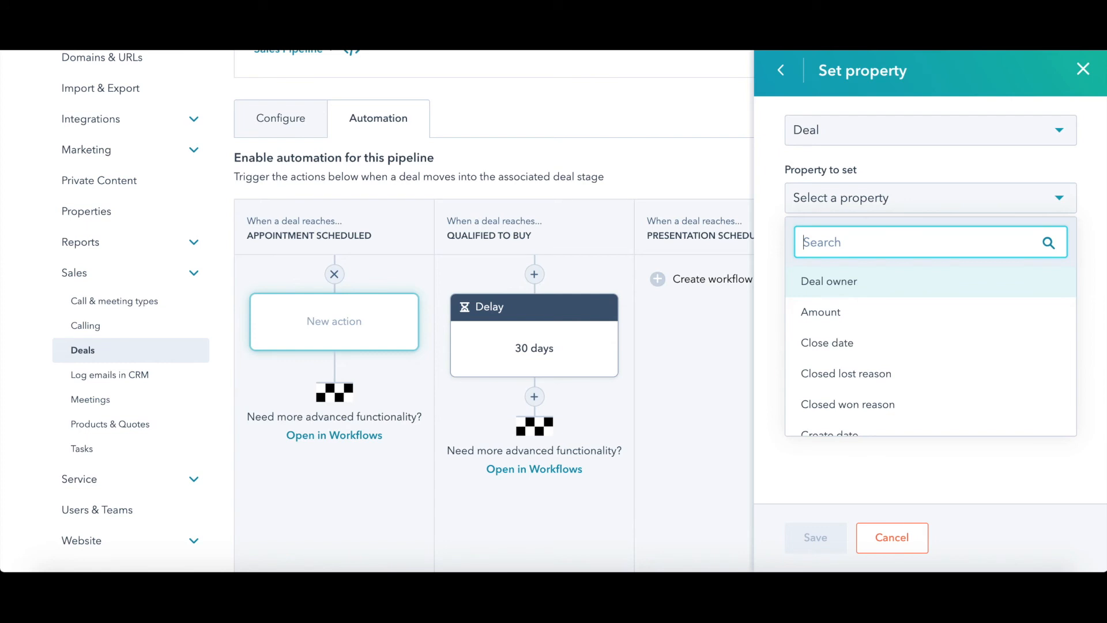
click(780, 81)
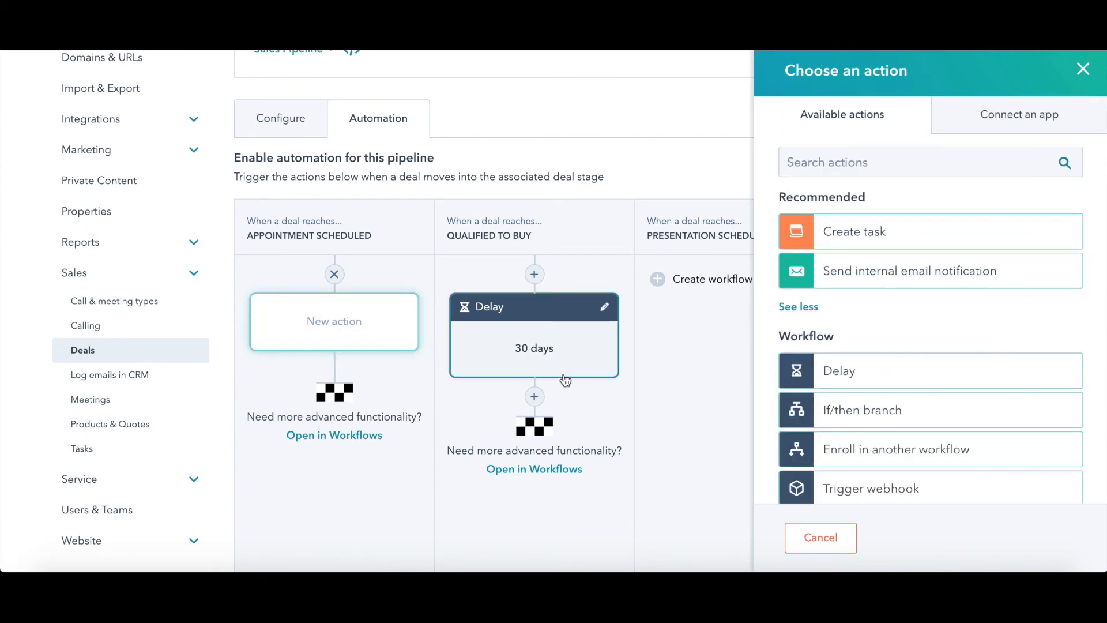
Step: Review the available workflow actions through to property management, and close the action choices without adding one to the Appointment scheduled stage
scroll(594, 368, right, 5)
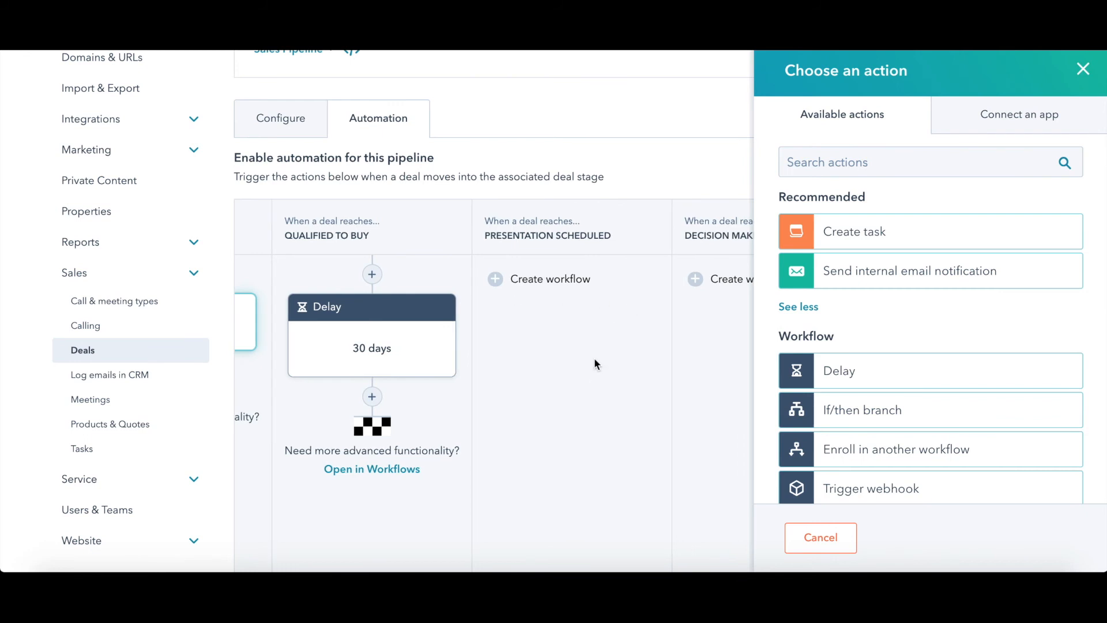
scroll(827, 331, down, 2)
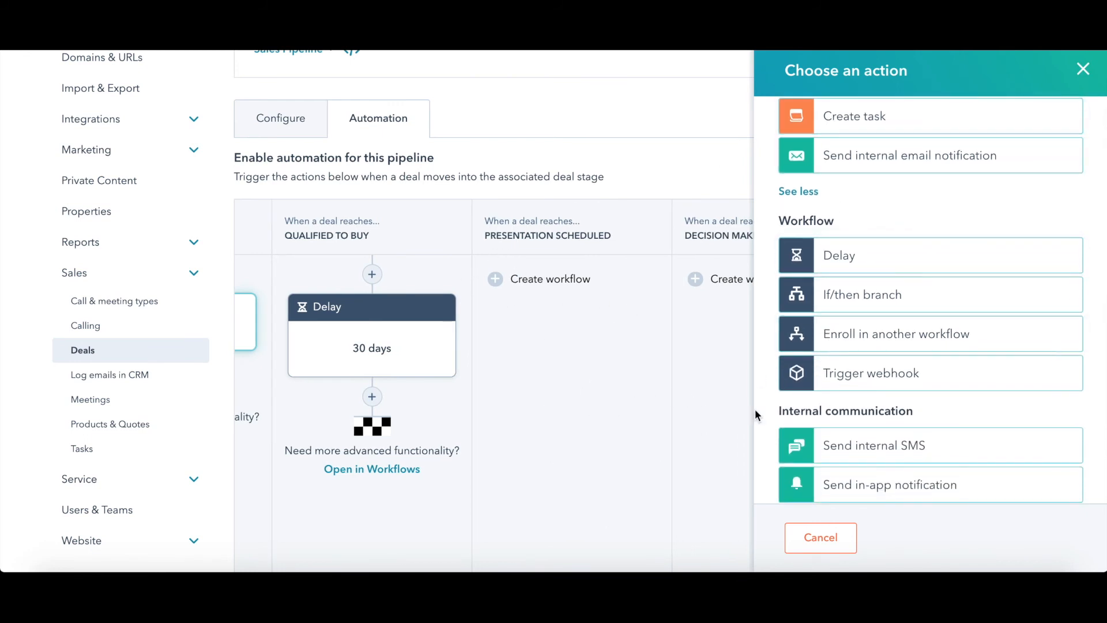
scroll(932, 342, down, 2)
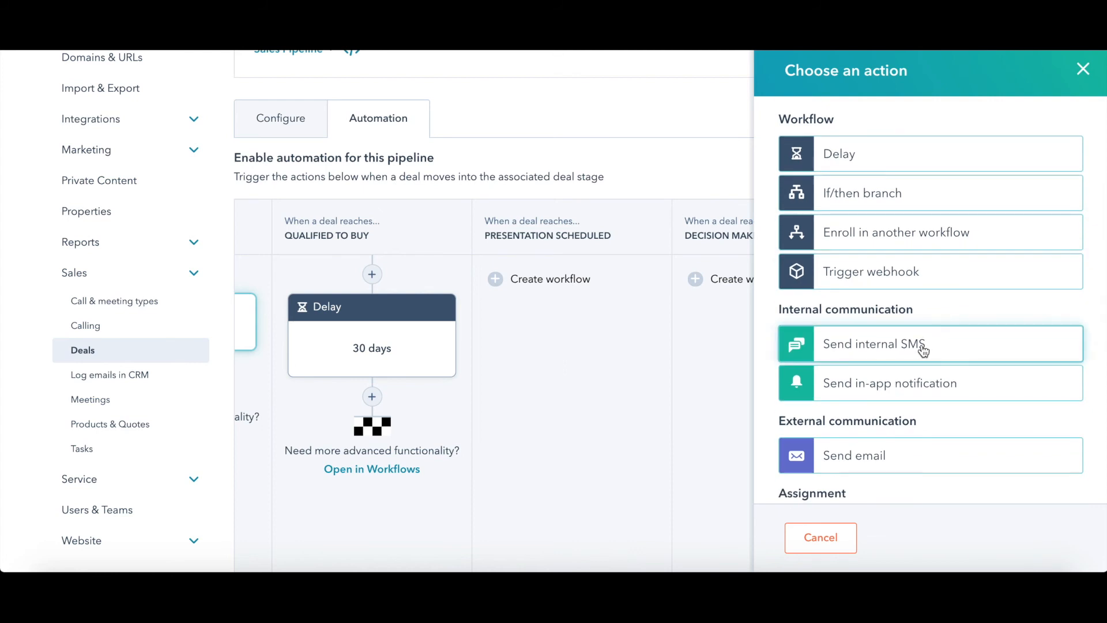
scroll(967, 375, down, 2)
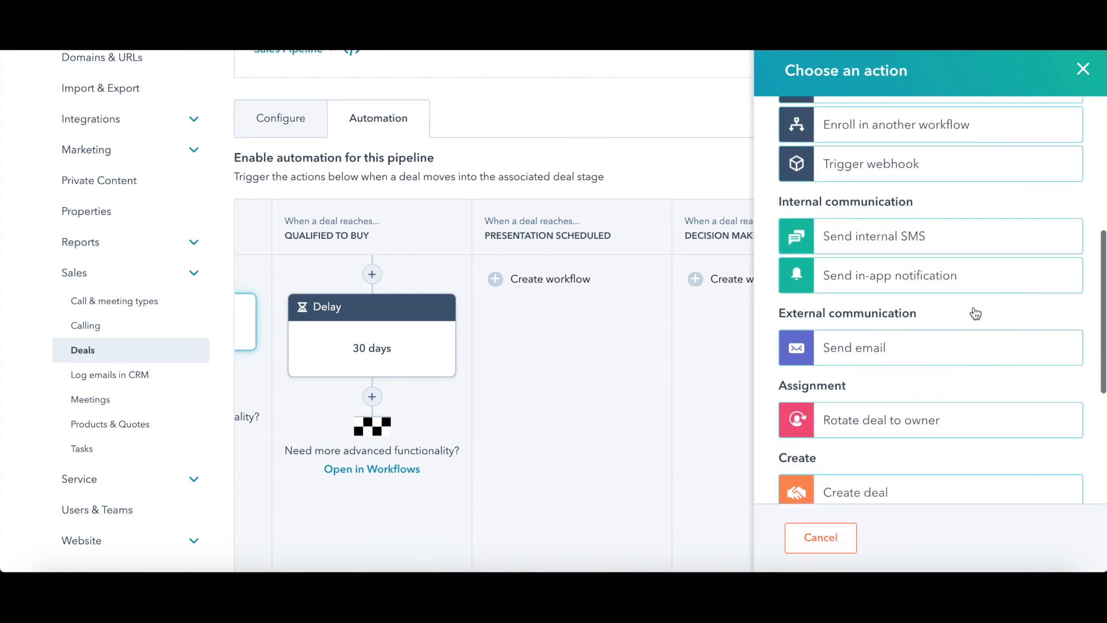
scroll(973, 393, down, 1)
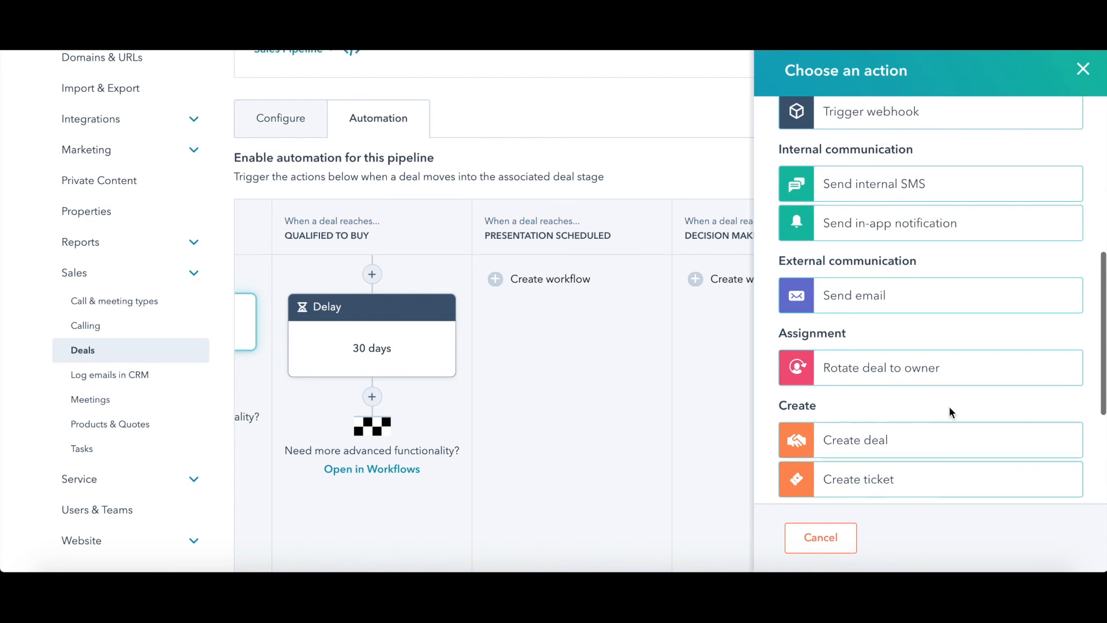
scroll(952, 402, down, 2)
scroll(952, 403, down, 2)
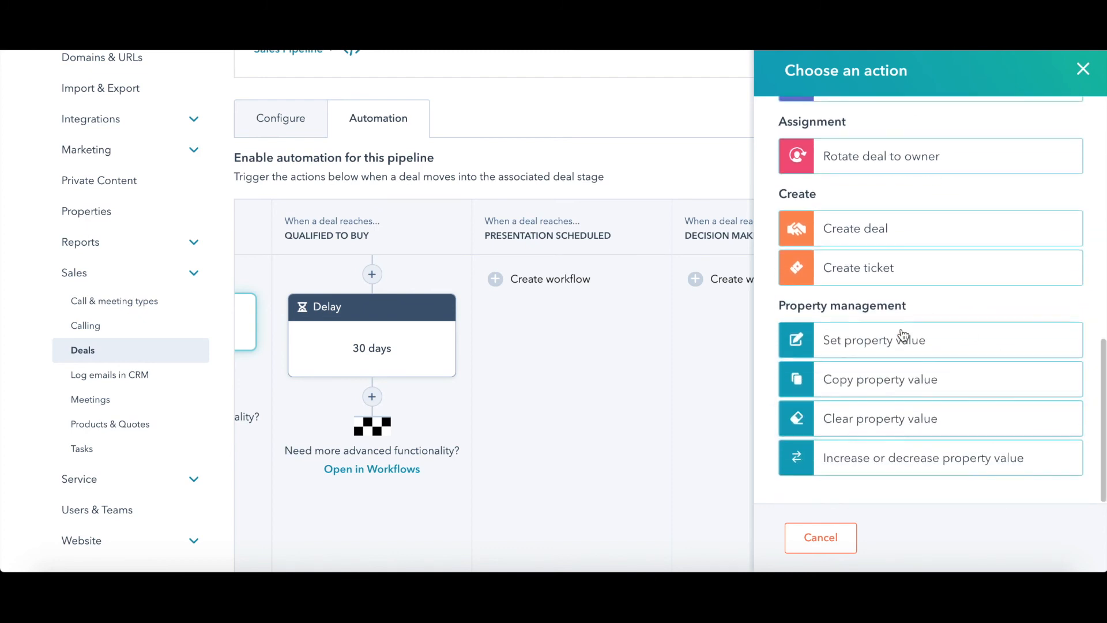
scroll(953, 234, up, 7)
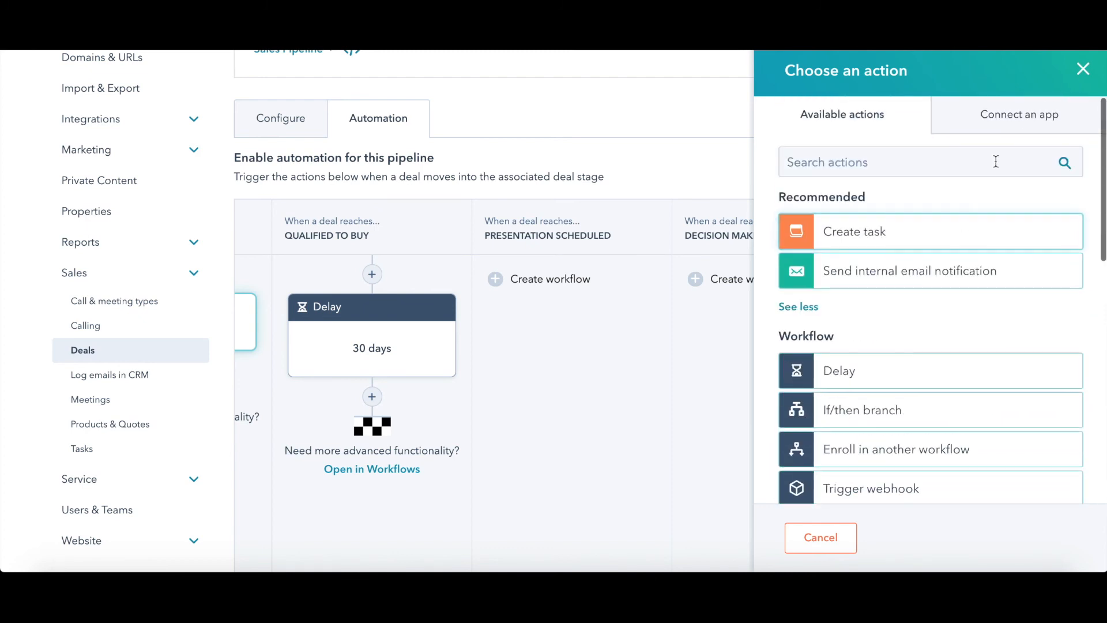
click(1082, 69)
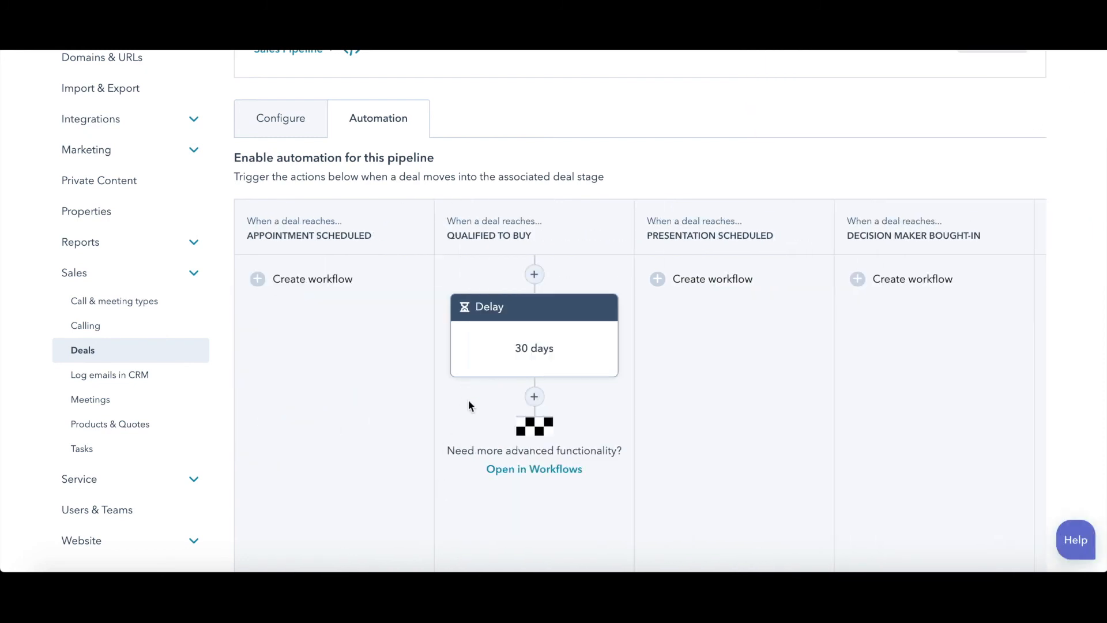
Step: Return to the Sales Pipeline's stage configuration and review its deal stages, win probabilities and the general deal settings
scroll(608, 358, up, 5)
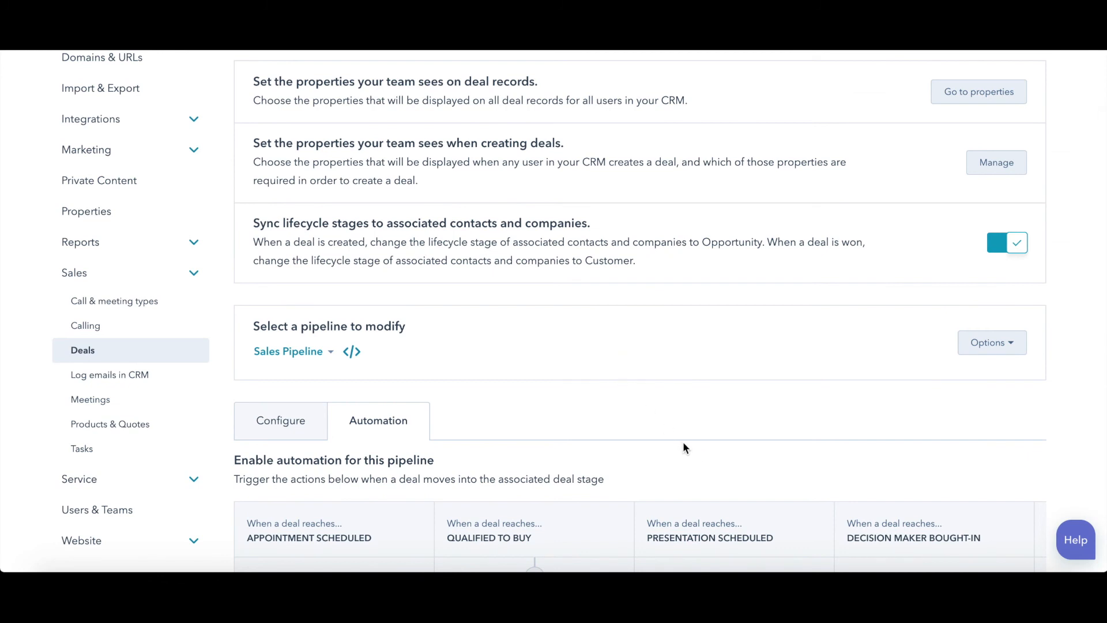
scroll(594, 444, down, 3)
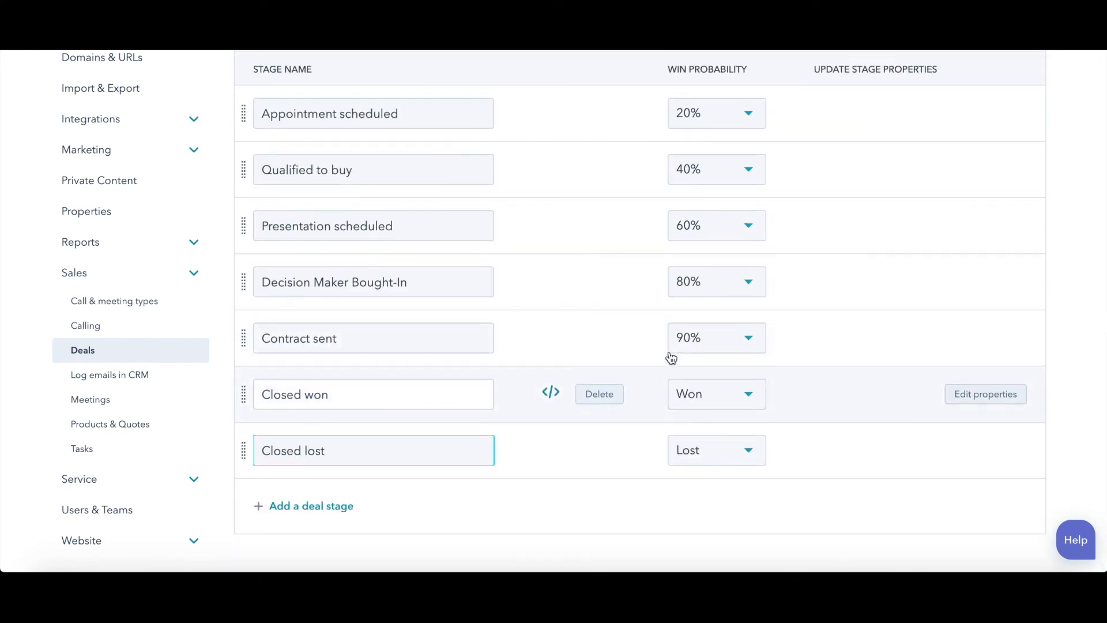
scroll(672, 357, up, 5)
scroll(508, 282, up, 3)
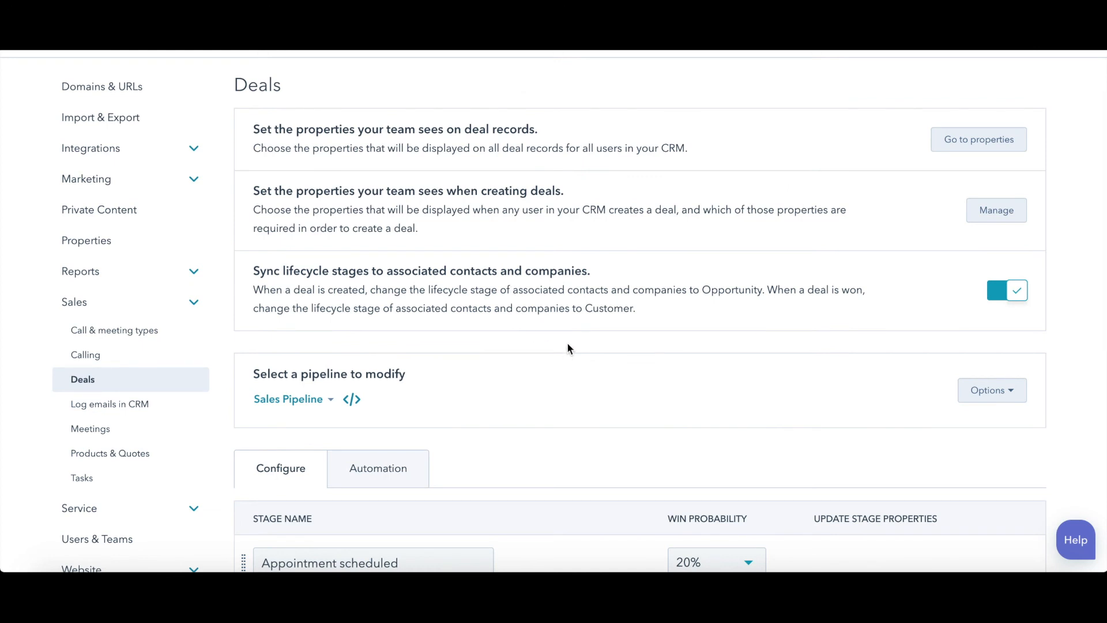
scroll(668, 328, up, 2)
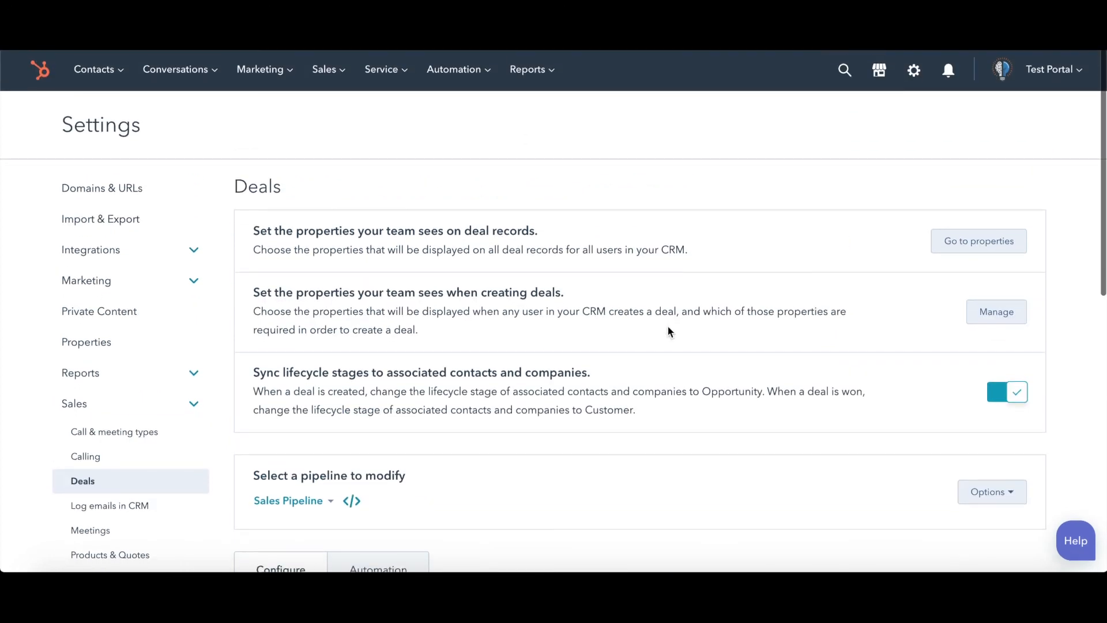